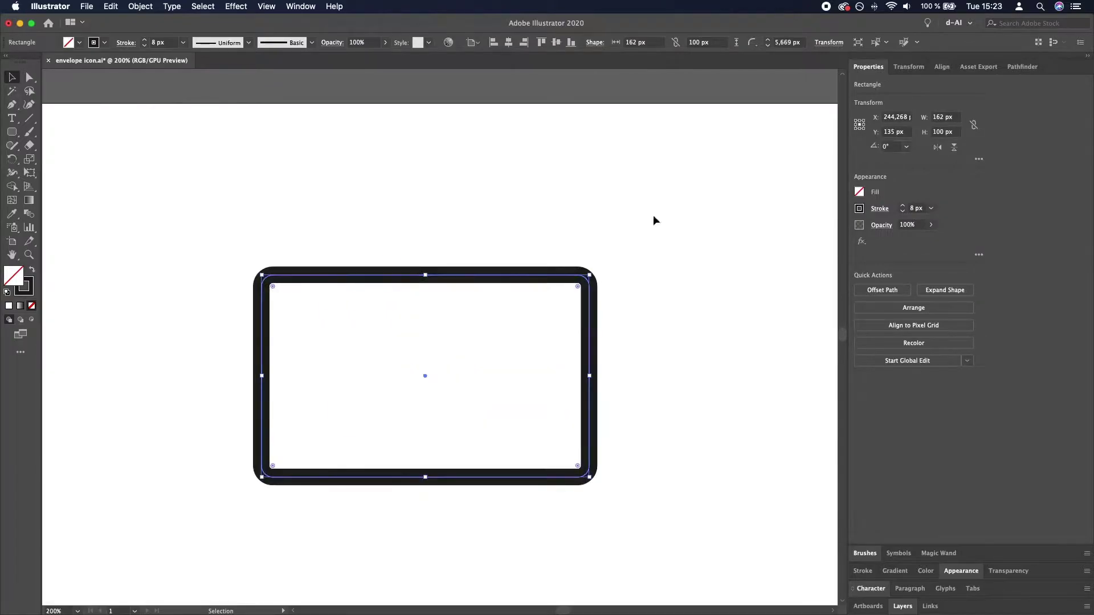
Step: Set the rounded rectangle's corner radius to 10 px on all corners
left_click(911, 67)
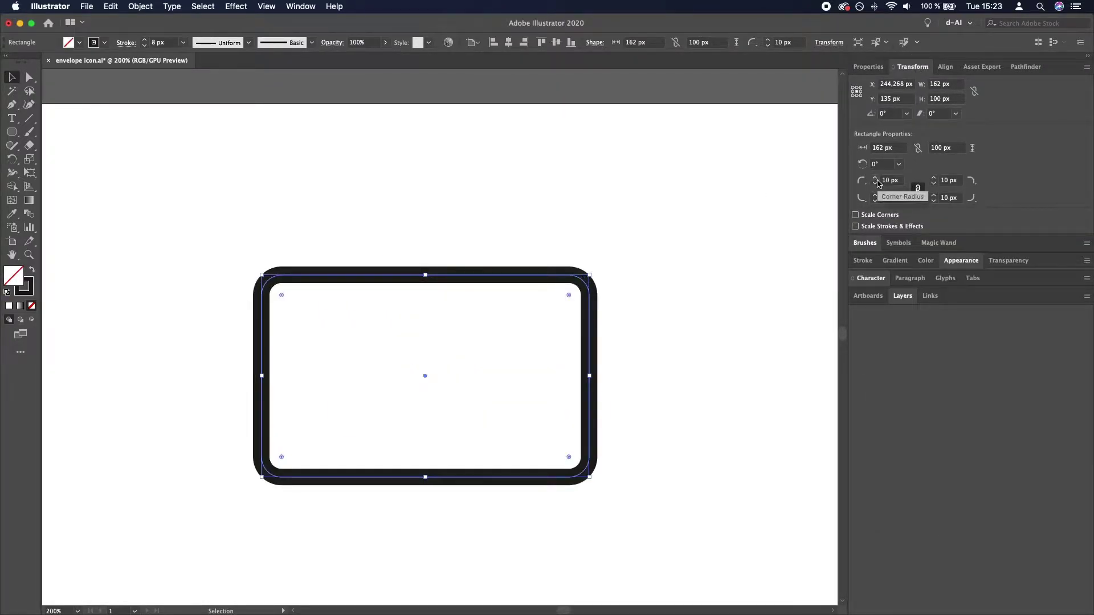
left_click(699, 279)
scroll(701, 276, "down", 3)
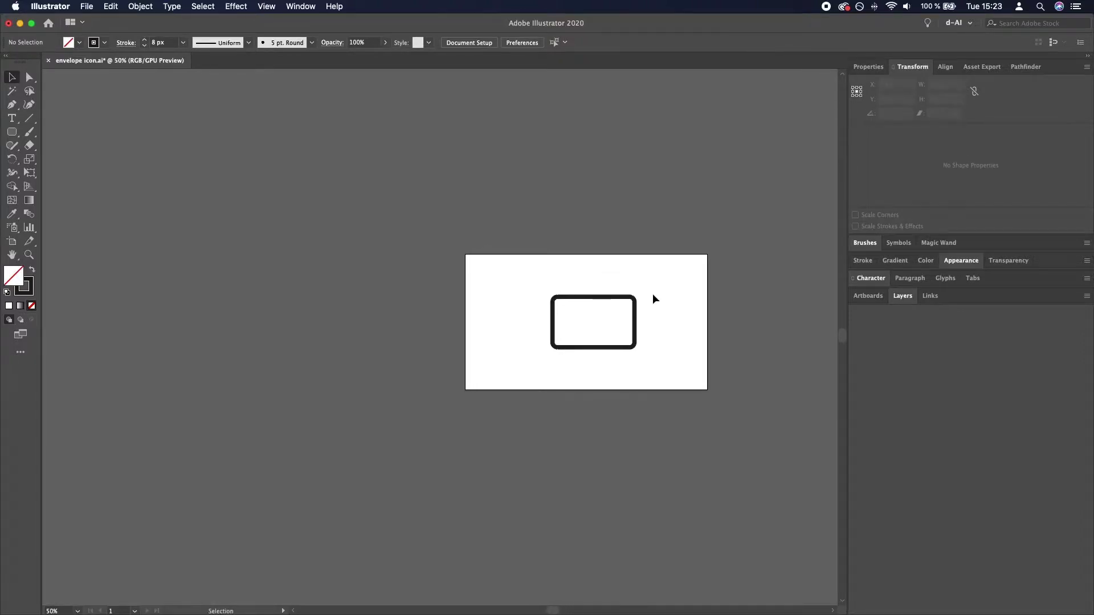
Step: Draw a square about 162 px wide above the rounded rectangle and rotate it to 315° to form a diamond
scroll(664, 293, "up", 2)
left_click(12, 132)
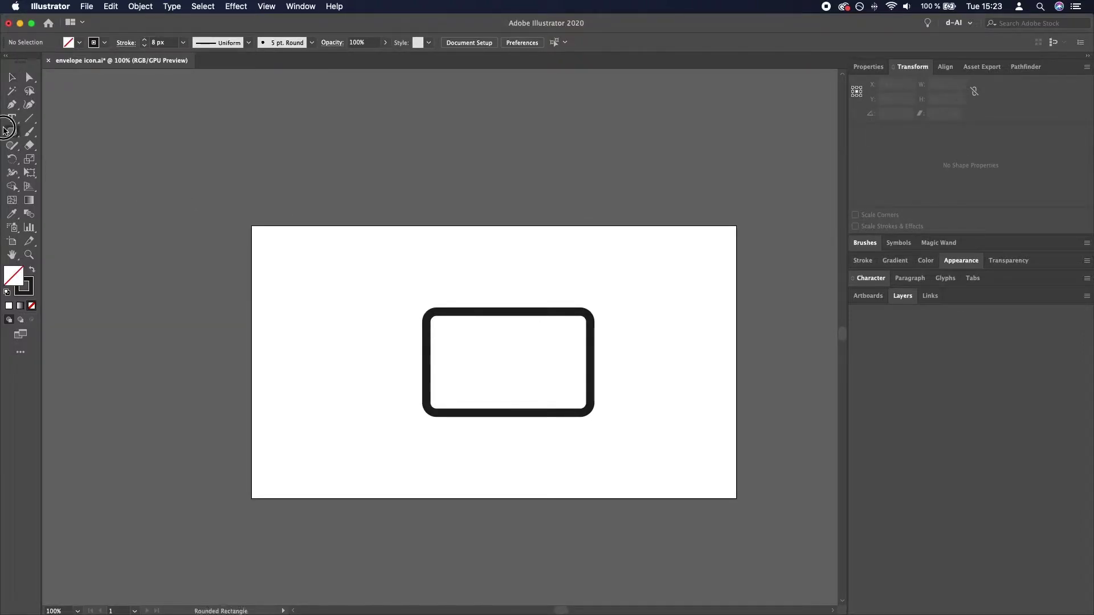
left_click(69, 132)
left_click_drag(364, 121, 527, 253)
key("v")
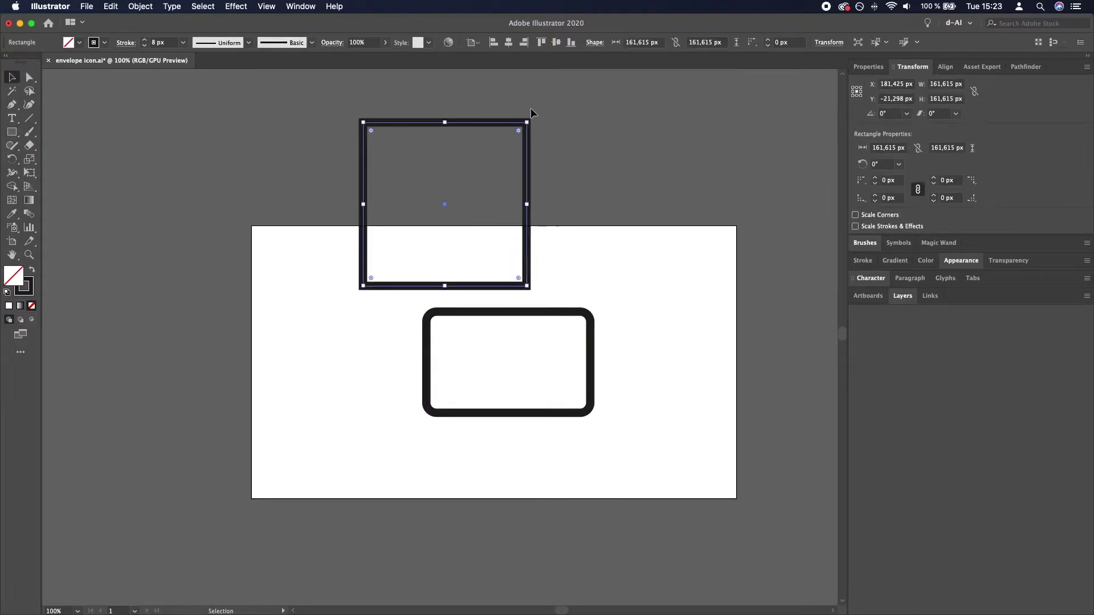
left_click_drag(542, 122, 417, 230)
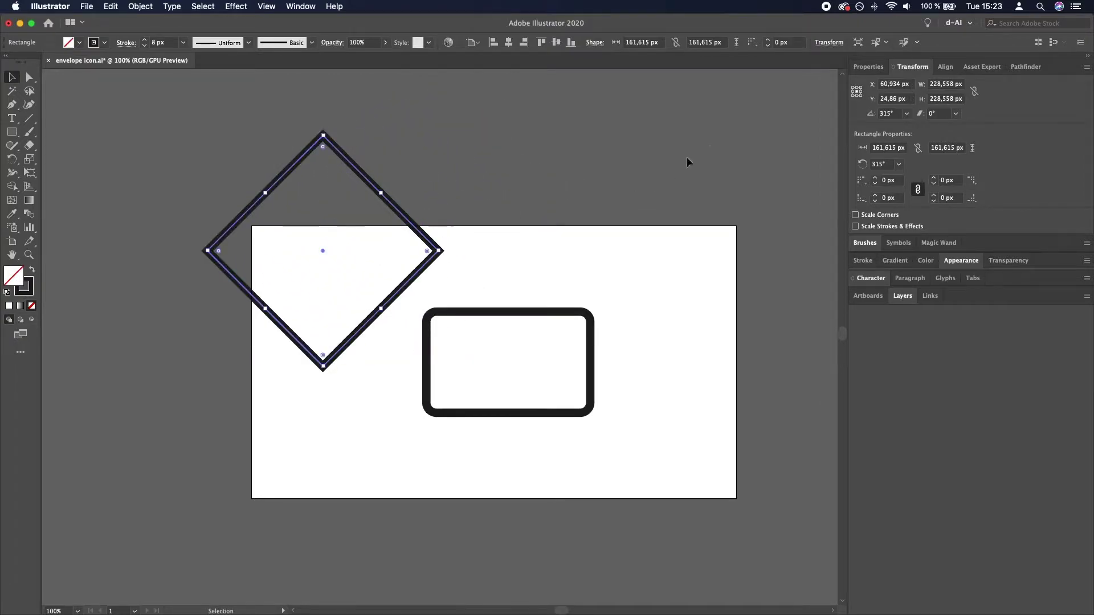
Step: Apply Pathfinder Unite to the diamond to reset its bounding box, and move it above the rounded rectangle
left_click(1025, 67)
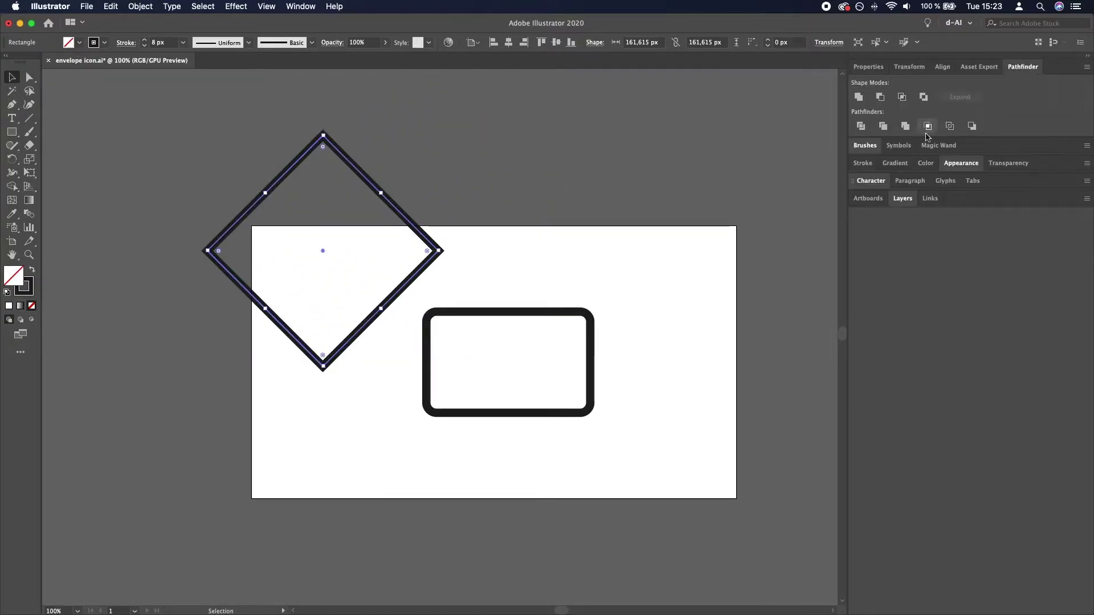
left_click(858, 98)
left_click_drag(407, 284, 605, 188)
left_click(656, 368)
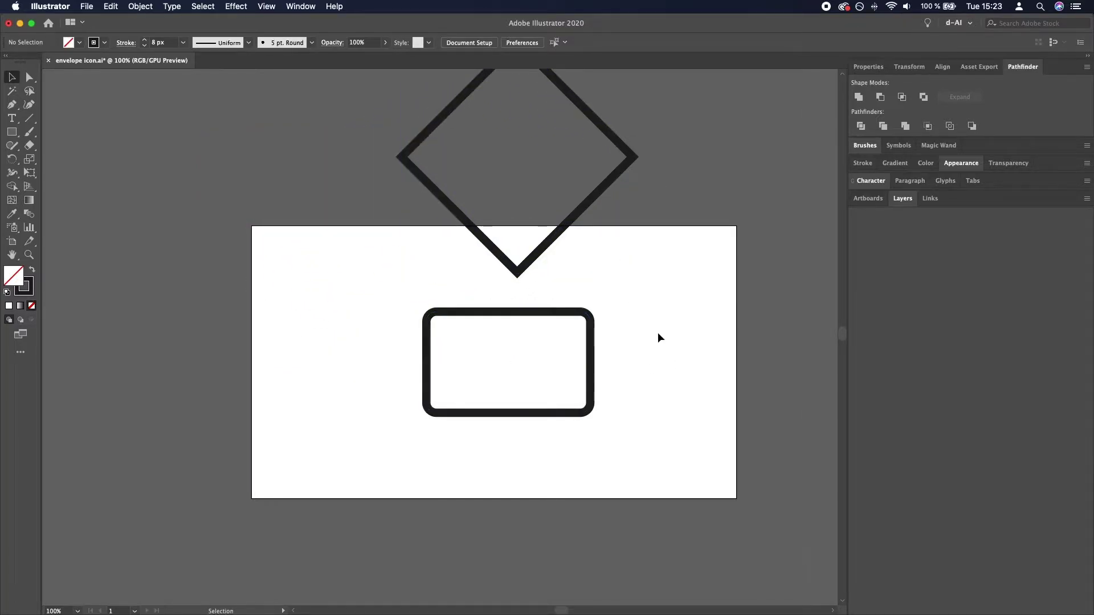
Step: Widen the diamond to about 335 px and align it with the rounded rectangle on their horizontal centers
left_click(557, 241)
left_click_drag(633, 158, 631, 211)
left_click(553, 316, "shift")
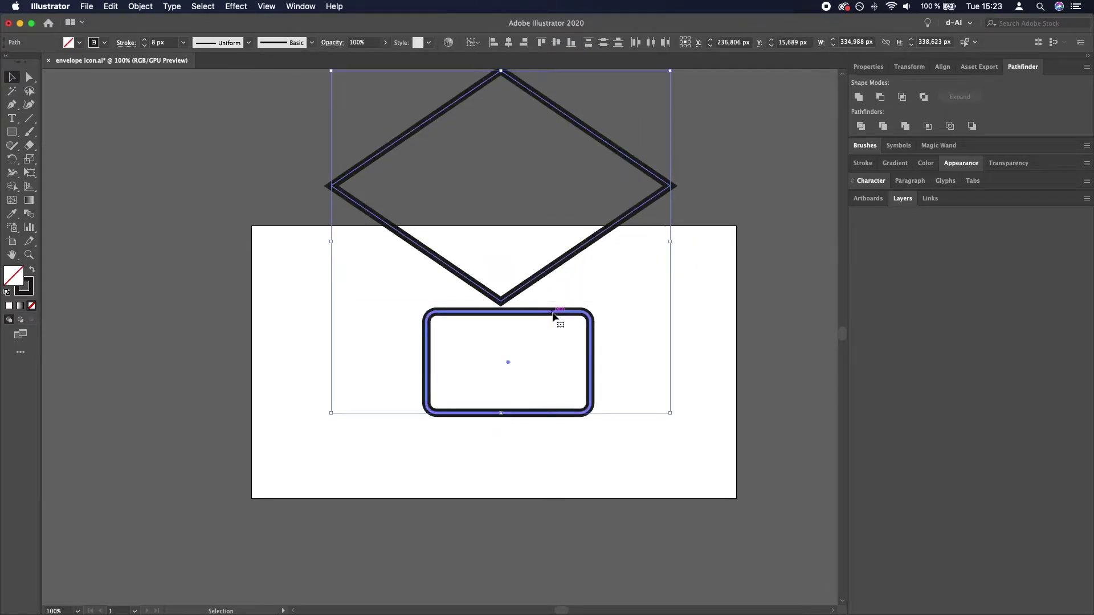
left_click(522, 45)
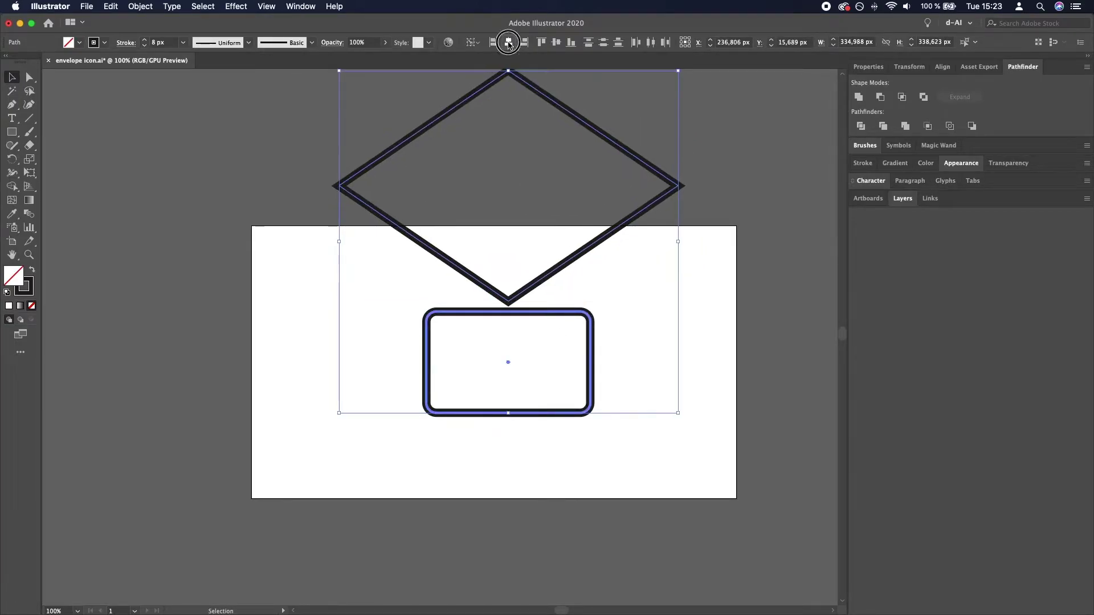
left_click(690, 238)
Step: Move the diamond down so its lower tip overlaps the rounded rectangle, and reduce its height to about 219 px
left_click_drag(611, 240, 610, 319)
left_click(710, 449)
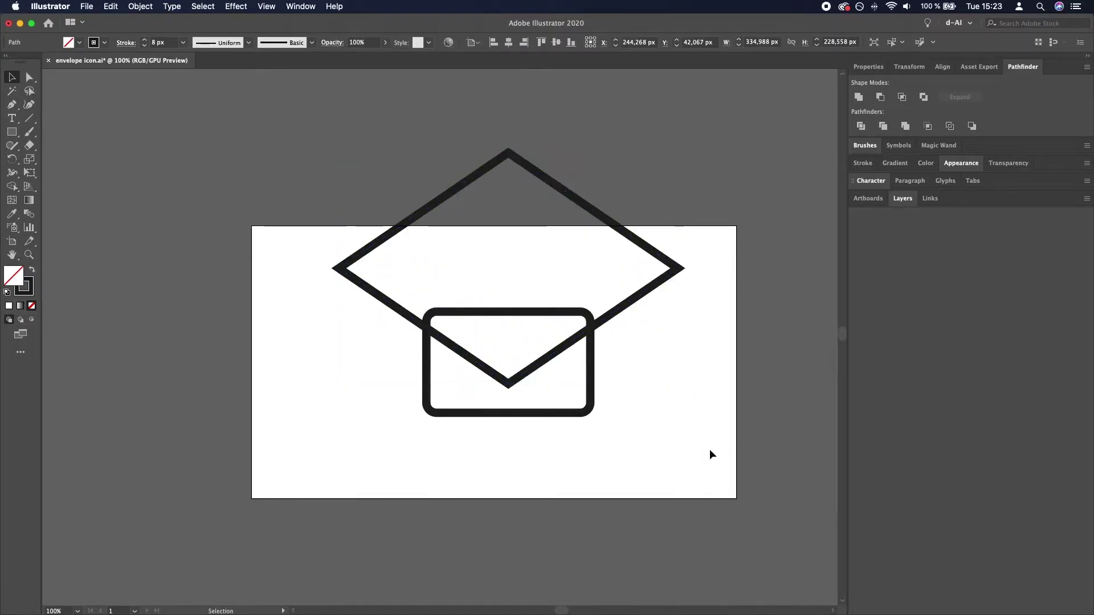
scroll(548, 363, "up", 2, "alt")
left_click(538, 366)
mouse_move(469, 399)
left_mouse_down()
mouse_move(475, 384)
mouse_move(469, 395)
left_mouse_up()
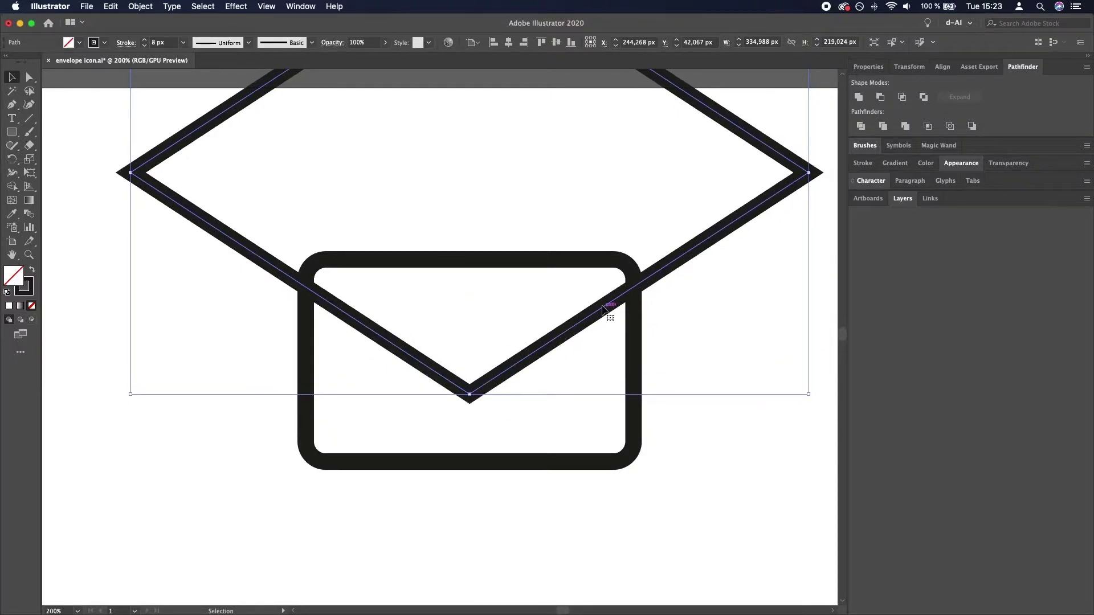
left_click(601, 313)
key("super+1")
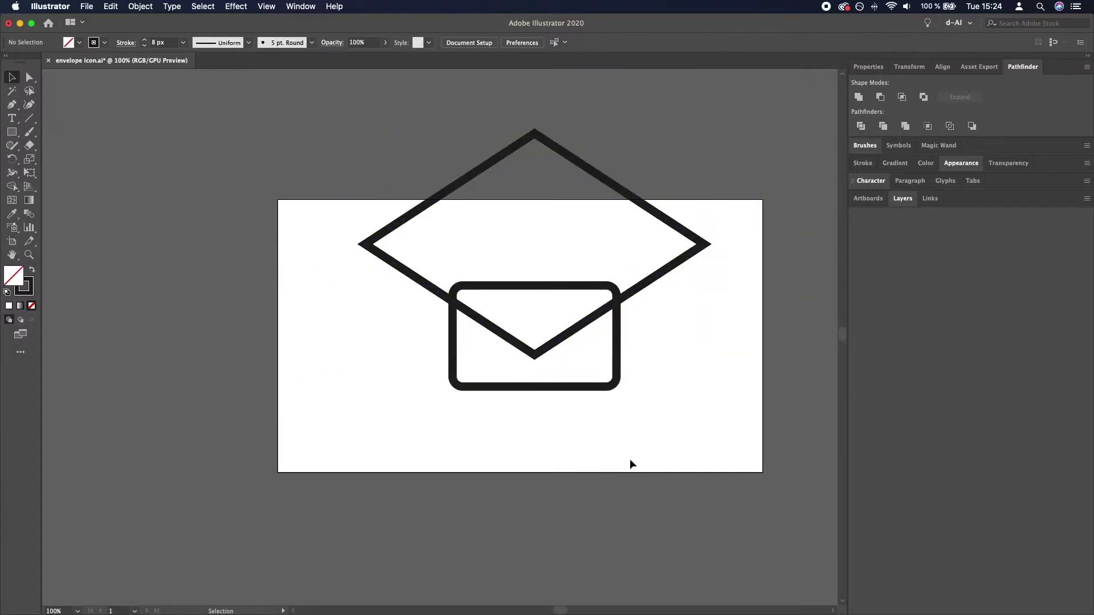
Step: Copy the diamond and paste the duplicate in front of the original
scroll(515, 273, "up", 1)
left_click_drag(719, 323, 598, 288)
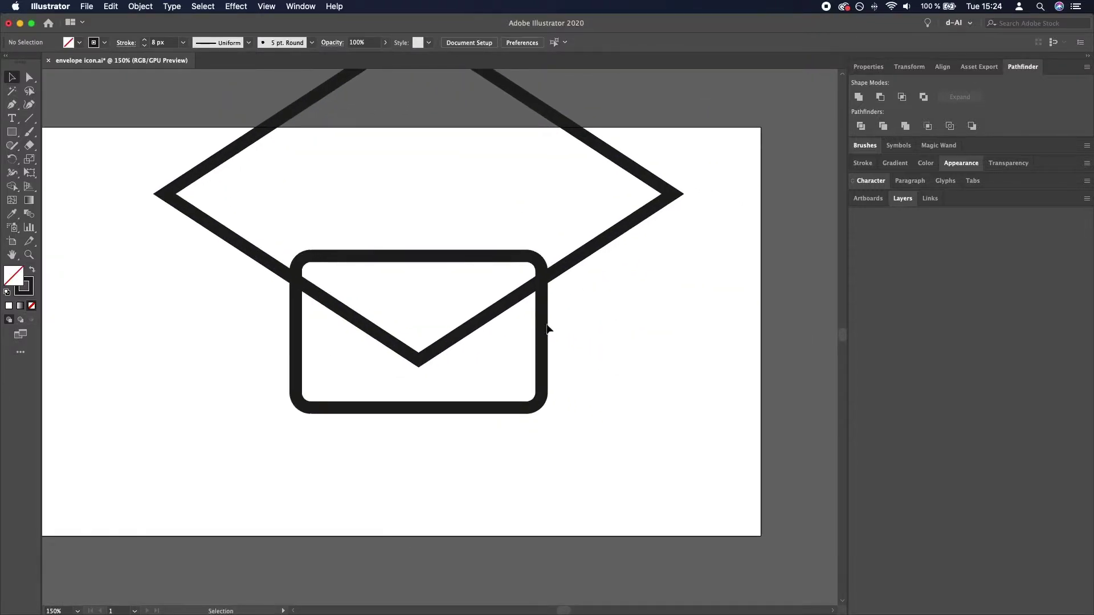
left_click(565, 267)
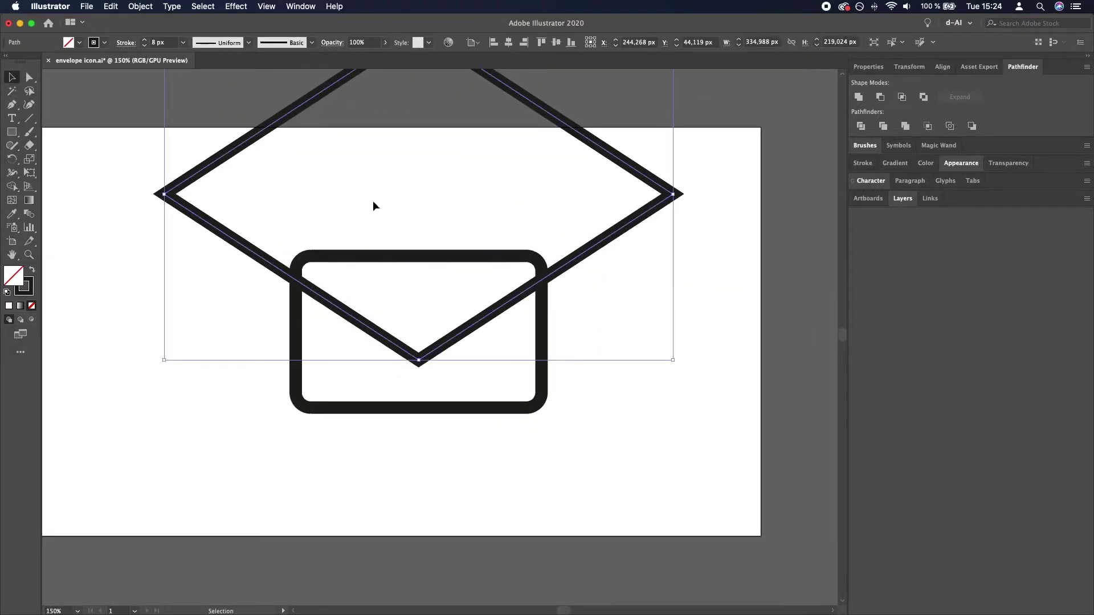
left_click(117, 7)
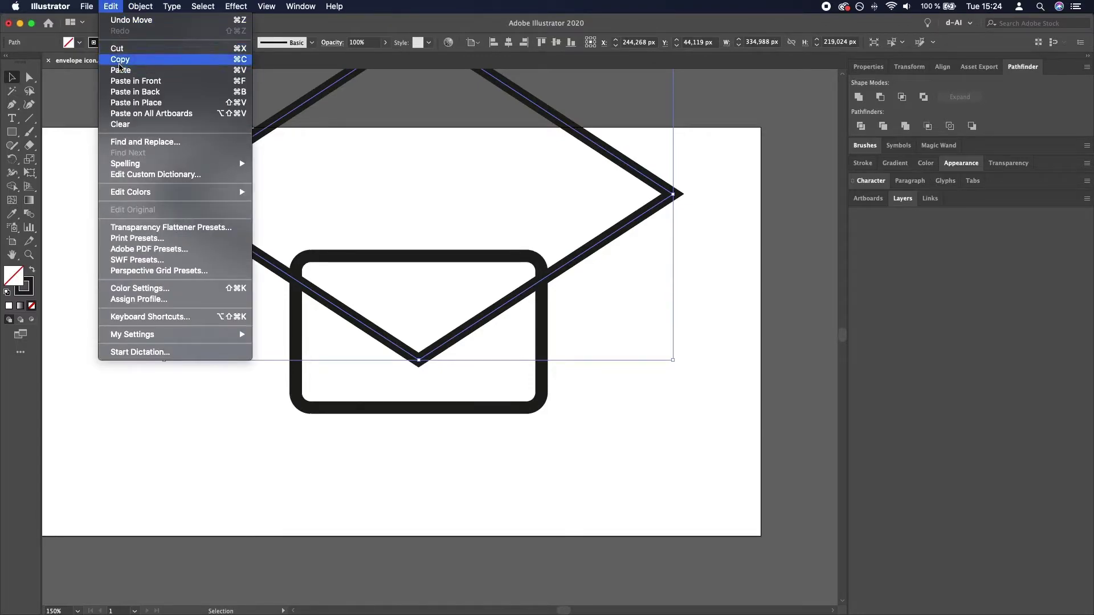
left_click(122, 60)
left_click(116, 7)
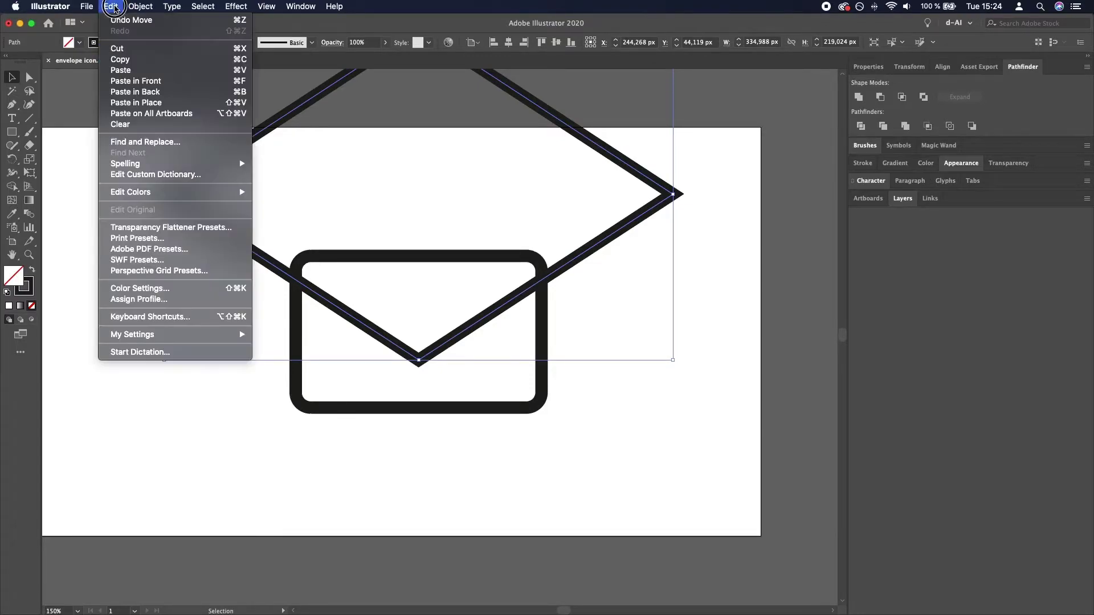
left_click(165, 85)
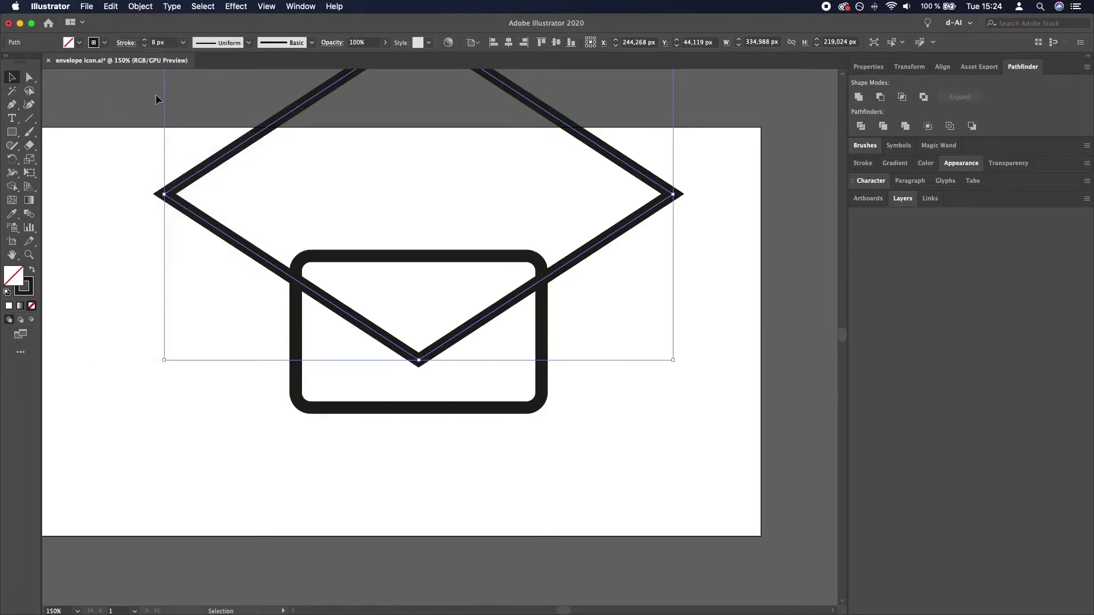
left_click(123, 203)
Step: Copy the rounded rectangle and paste the duplicate in front of the original
left_click(330, 409)
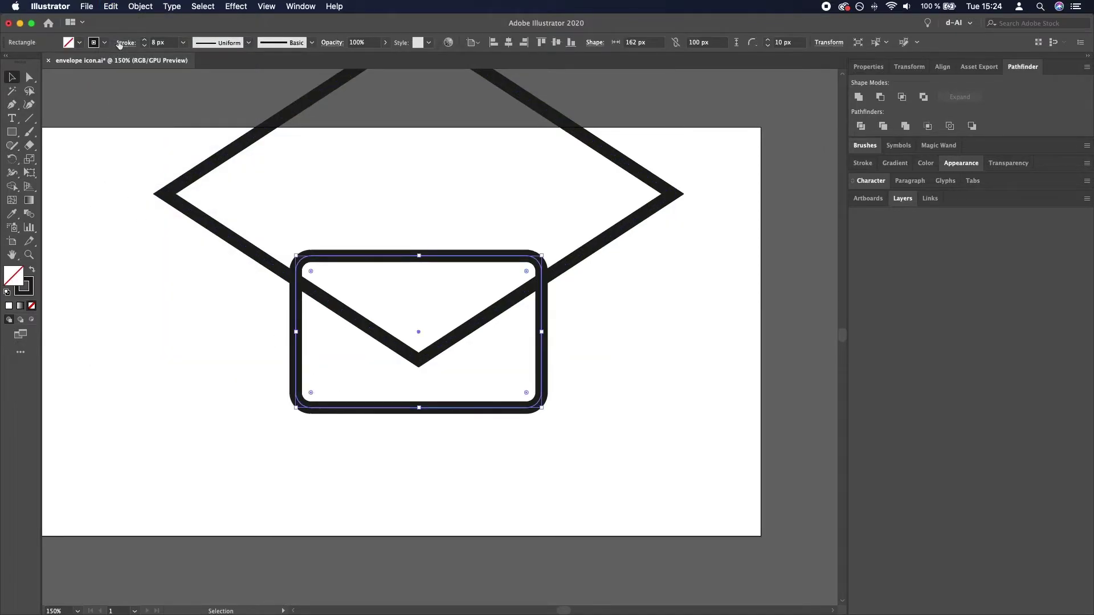
left_click(114, 7)
left_click(126, 60)
left_click(136, 333)
key("super+f")
left_click(111, 7)
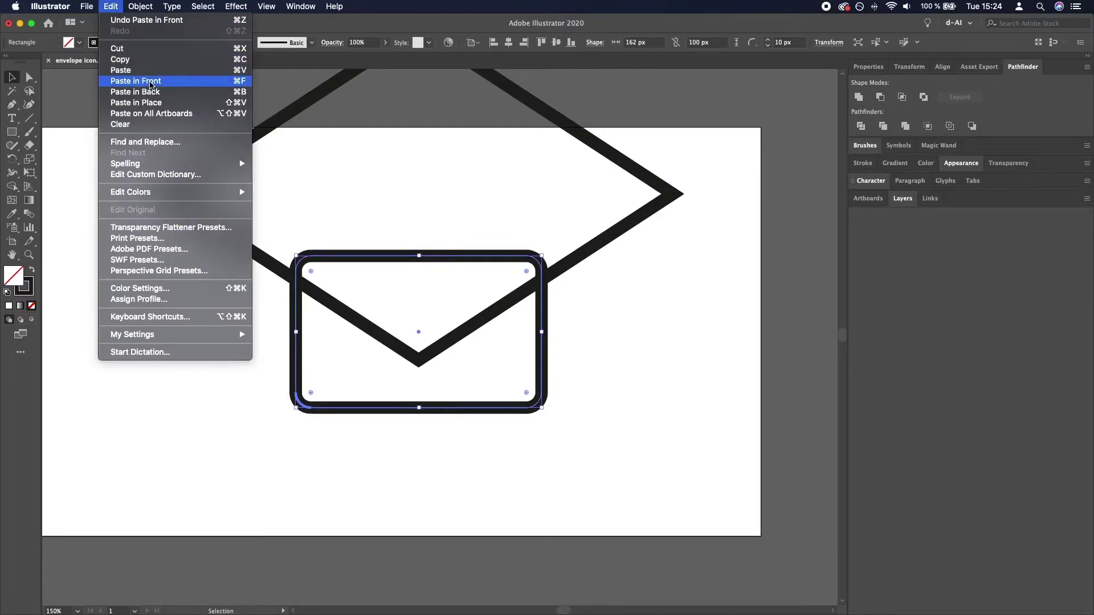
left_click(151, 86)
left_click(205, 404)
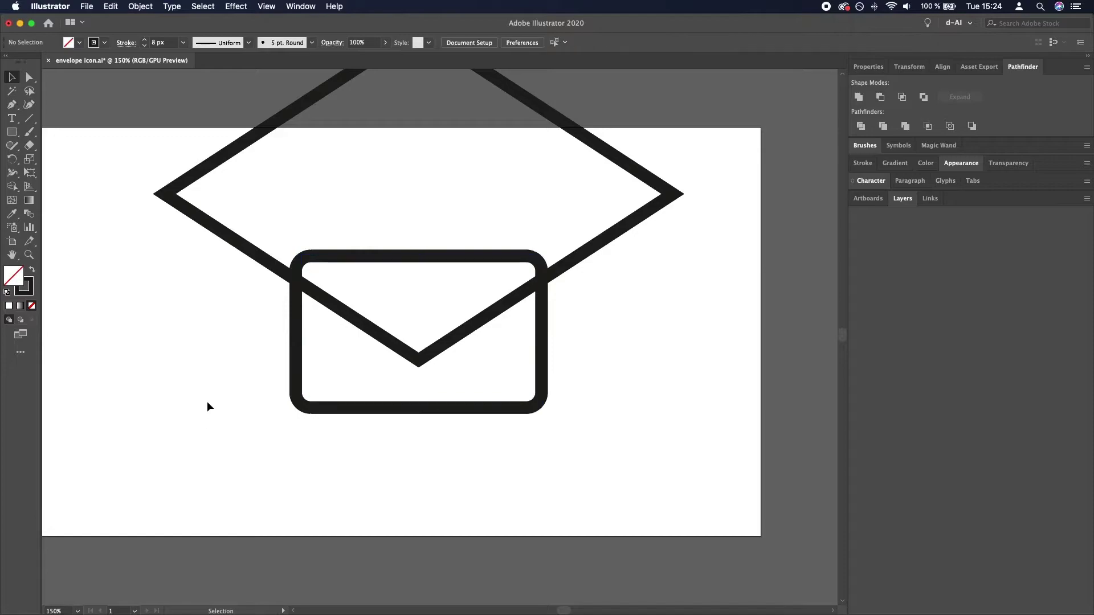
Step: Subtract the diamond copy from the rounded rectangle copy with Pathfinder Minus Front to create the lower envelope shape
left_click(319, 410)
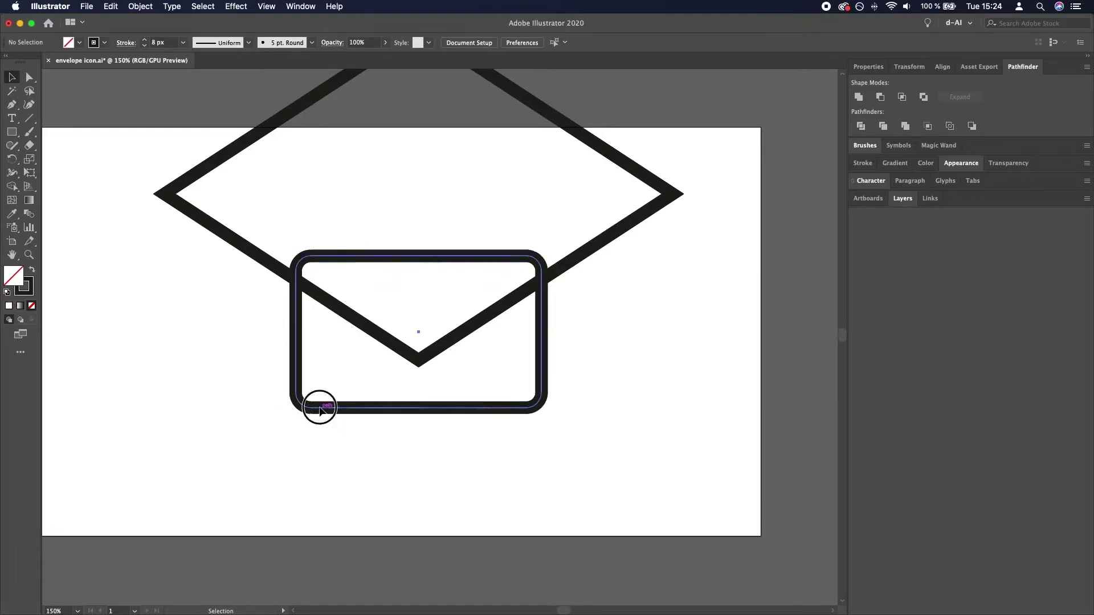
left_click(570, 265)
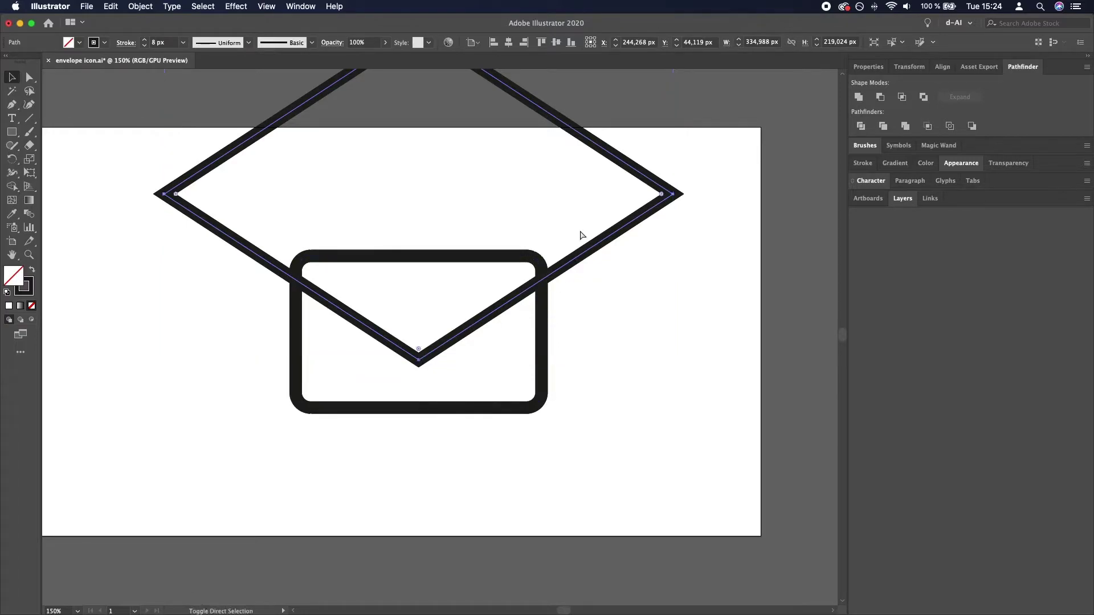
left_click(543, 308, "shift")
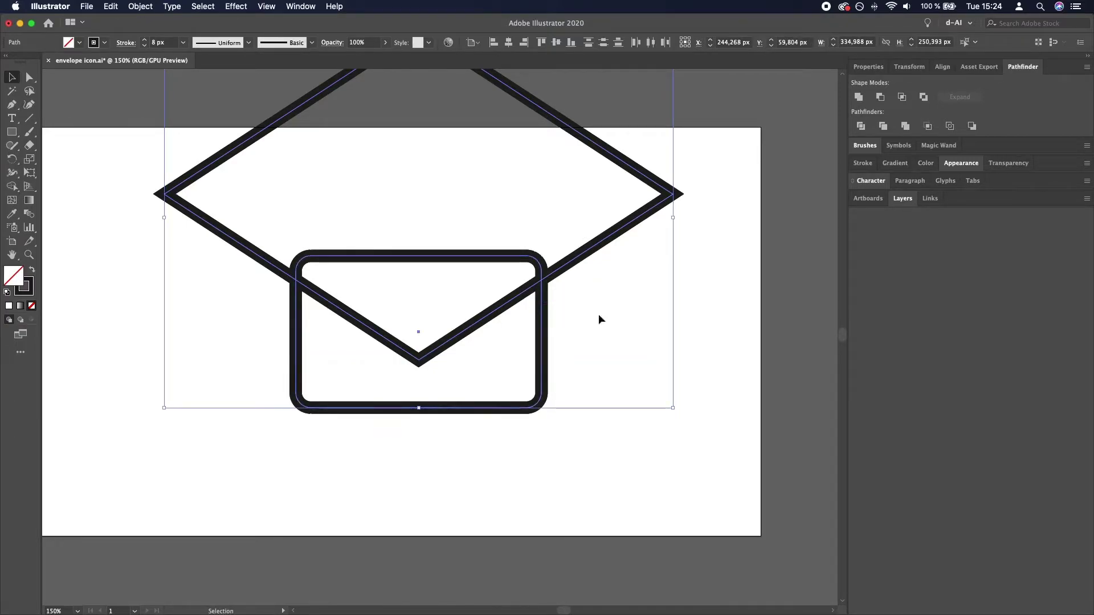
left_click(881, 98)
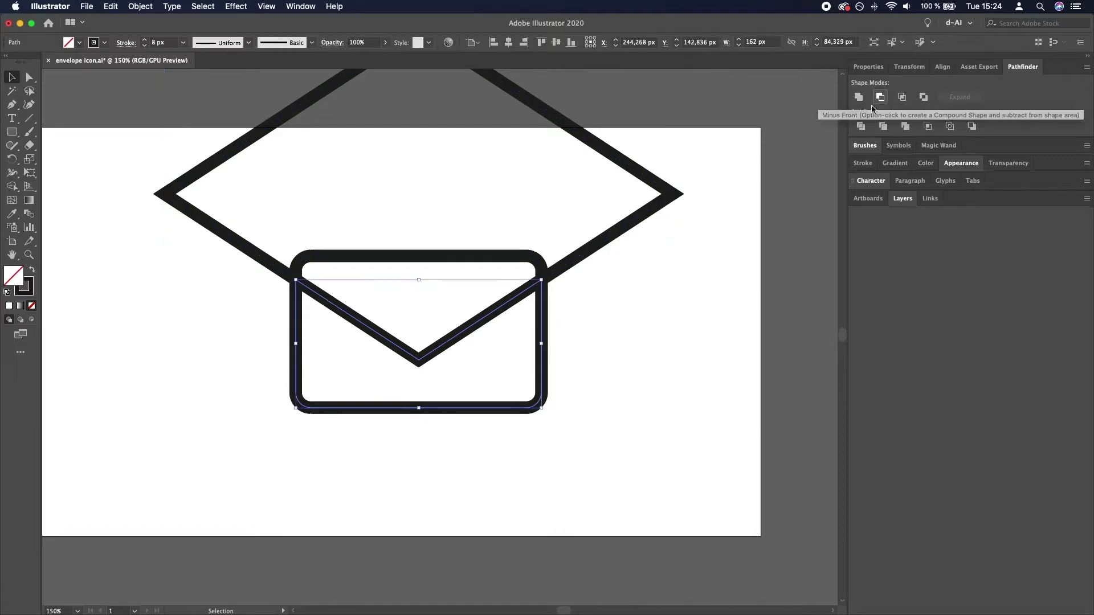
left_click(669, 347)
left_click_drag(542, 380, 768, 491)
key("super+z")
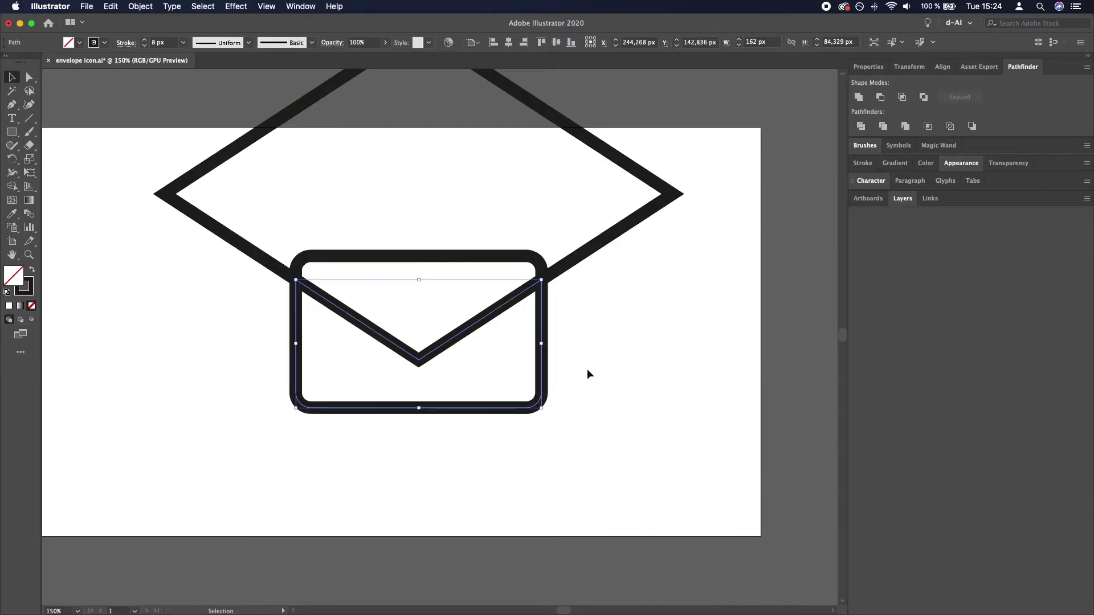
Step: Swap the fill and stroke of the lower envelope shape so it is filled black, and set its opacity to 30%
left_click(33, 273)
left_click(16, 276)
left_click(358, 41)
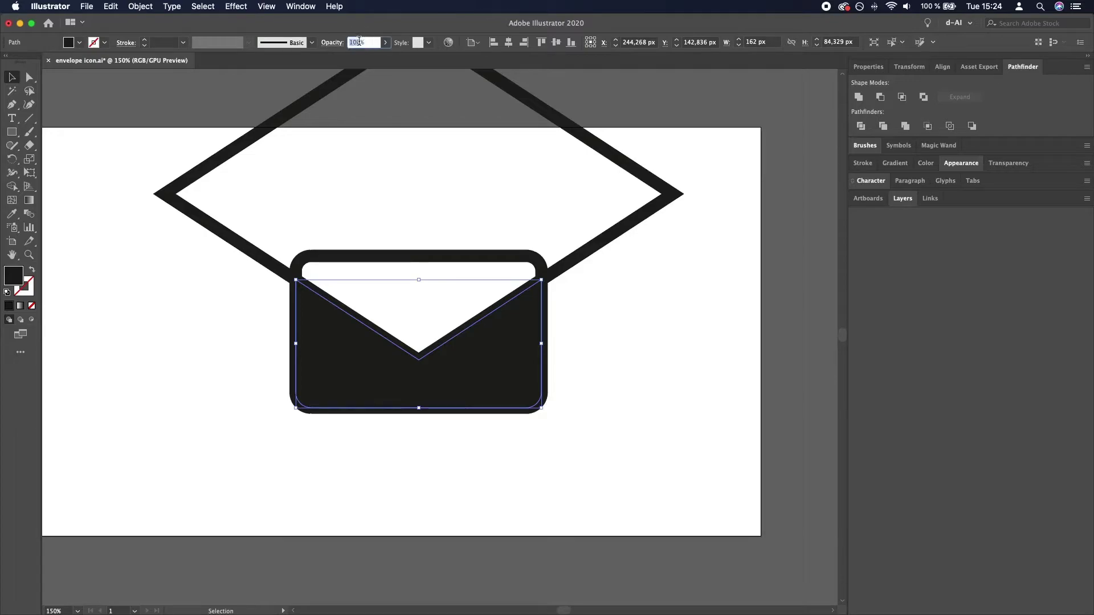
type("40")
key("Return")
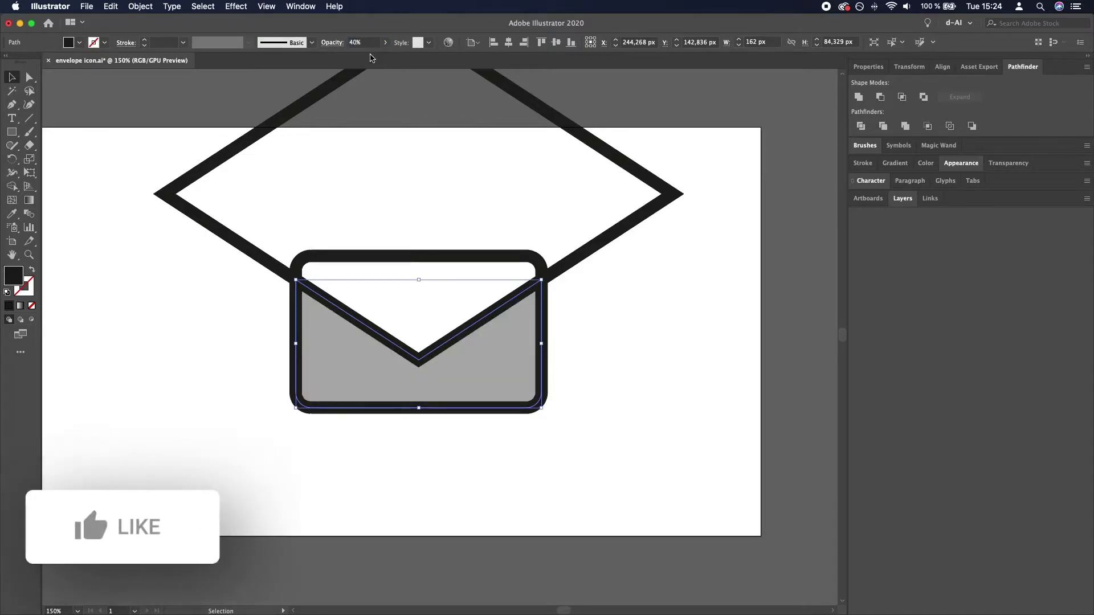
type("30")
key("Return")
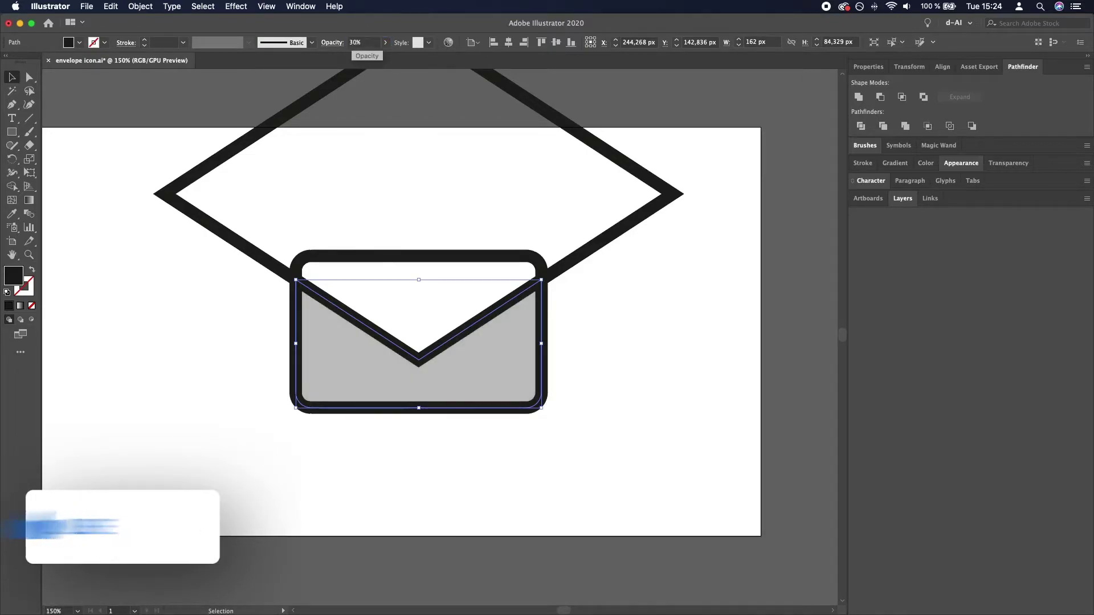
left_click(132, 326)
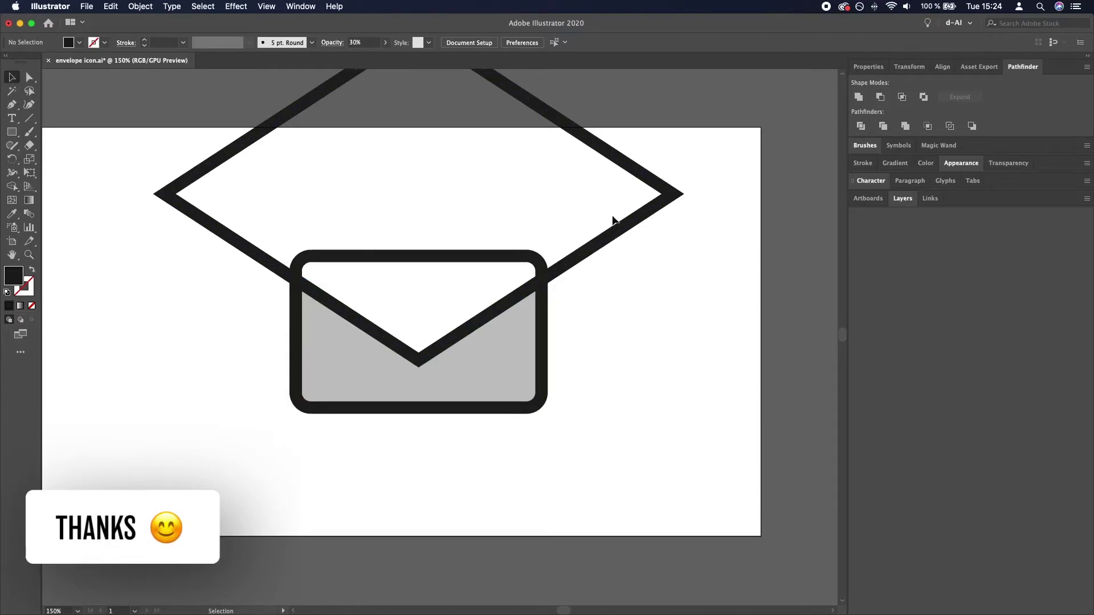
Step: Cut the diamond path with the Scissors tool where it crosses the rounded rectangle's right and left sides
left_click(613, 237)
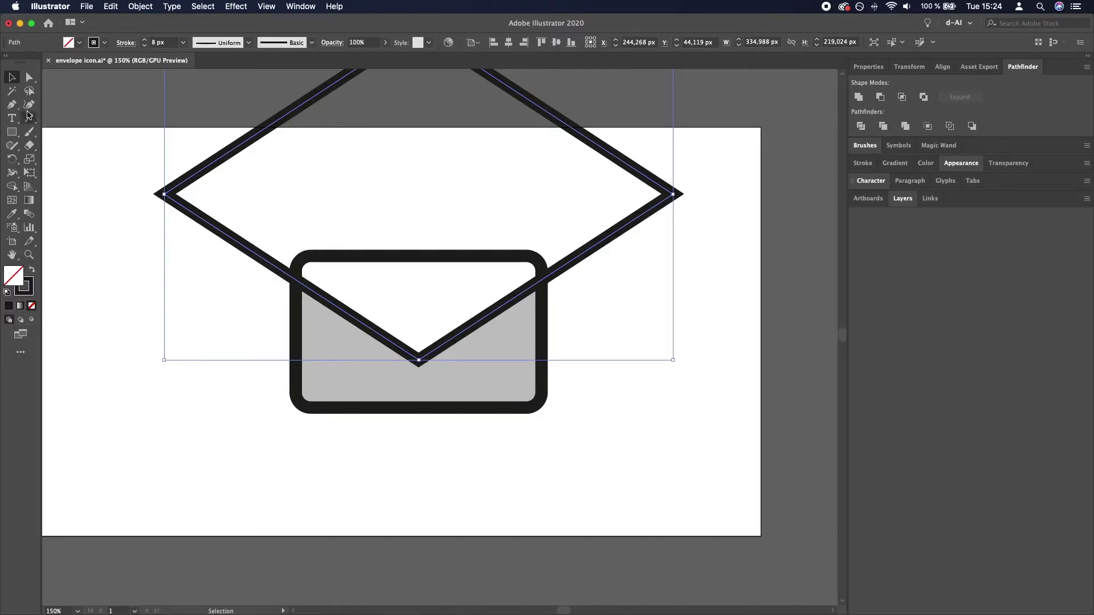
left_click(32, 147)
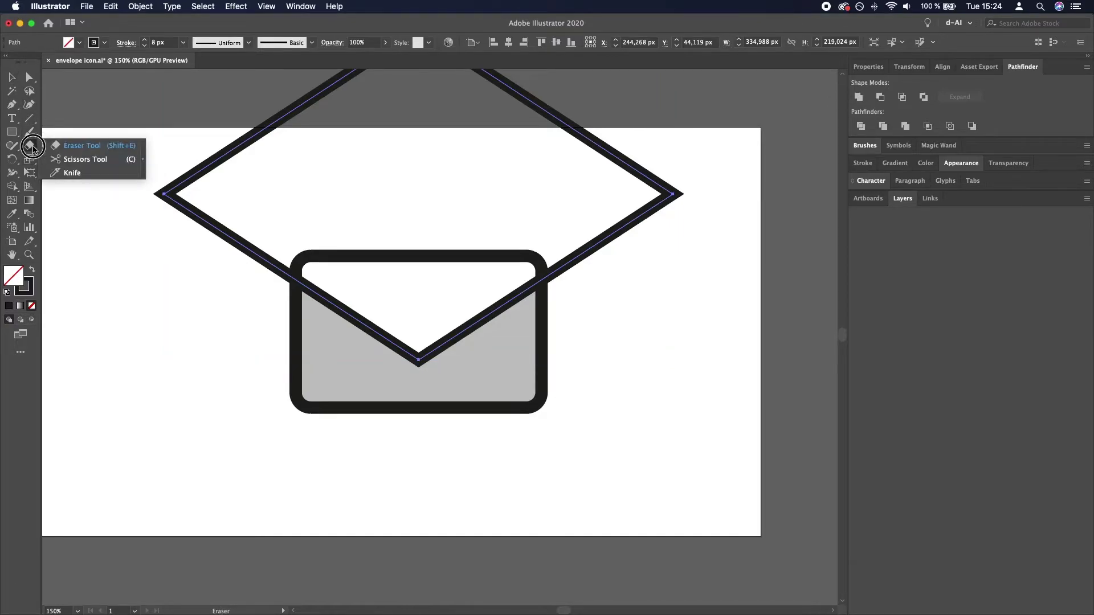
left_click(75, 162)
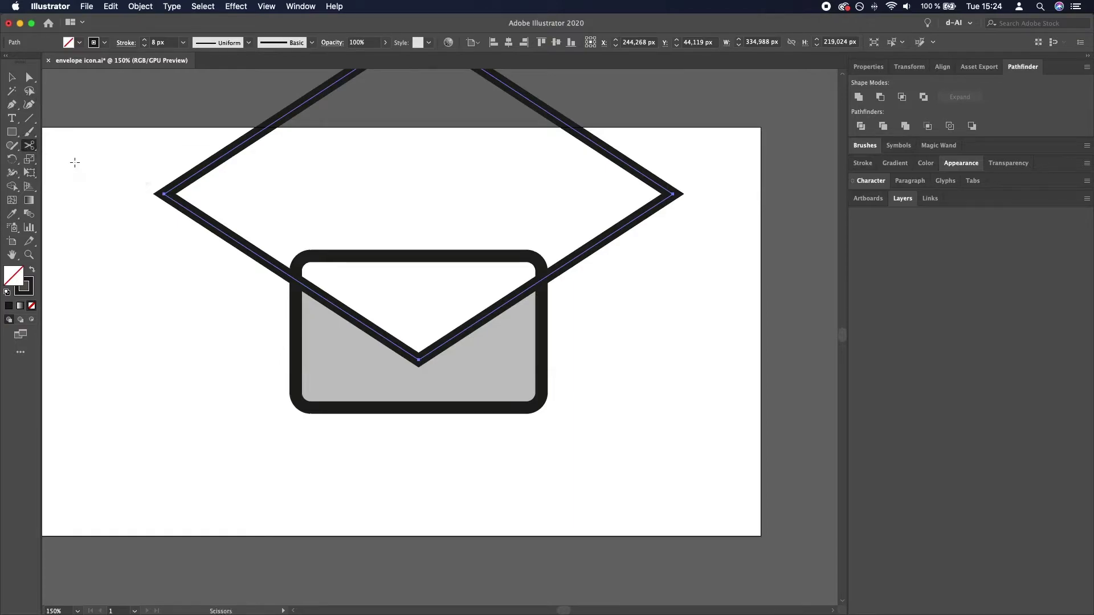
scroll(544, 282, "up", 4)
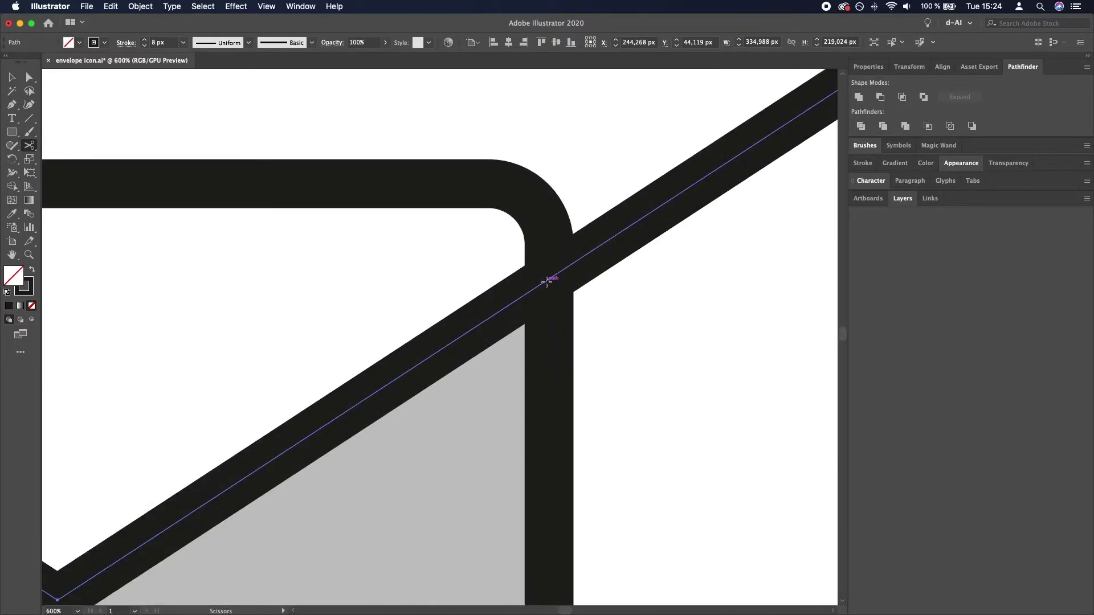
left_click(549, 280)
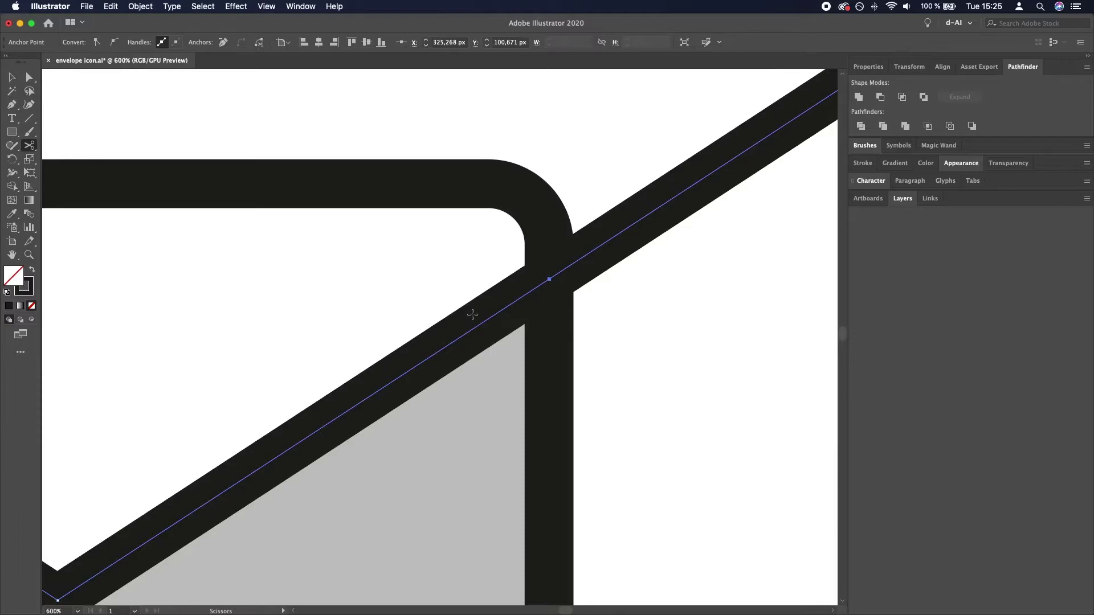
scroll(481, 316, "down", 5)
scroll(370, 311, "up", 4)
scroll(363, 299, "up", 3)
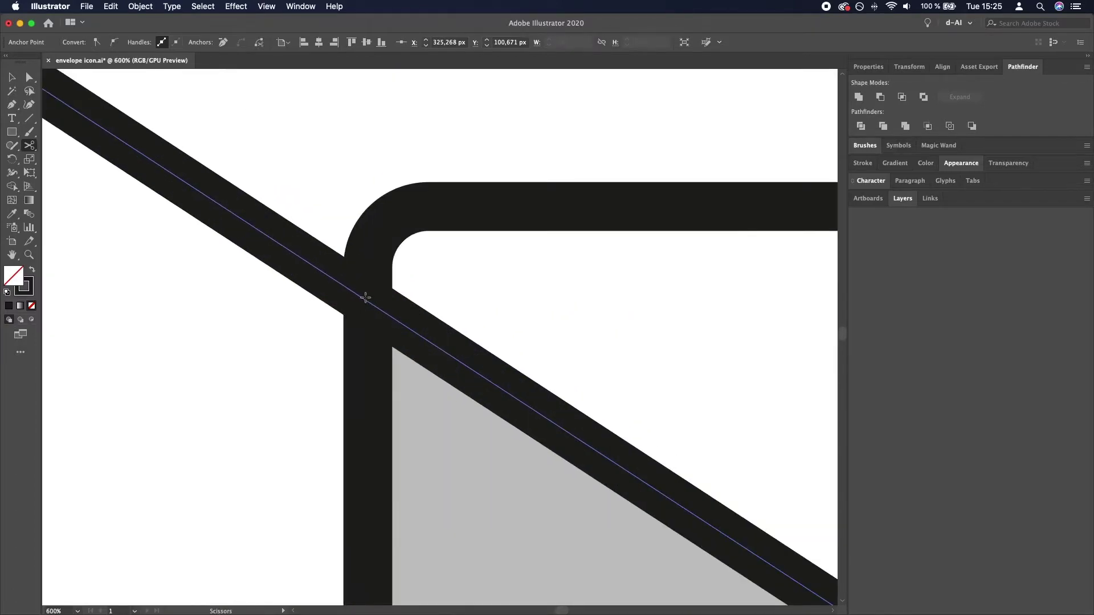
left_click(366, 302)
scroll(294, 268, "down", 8)
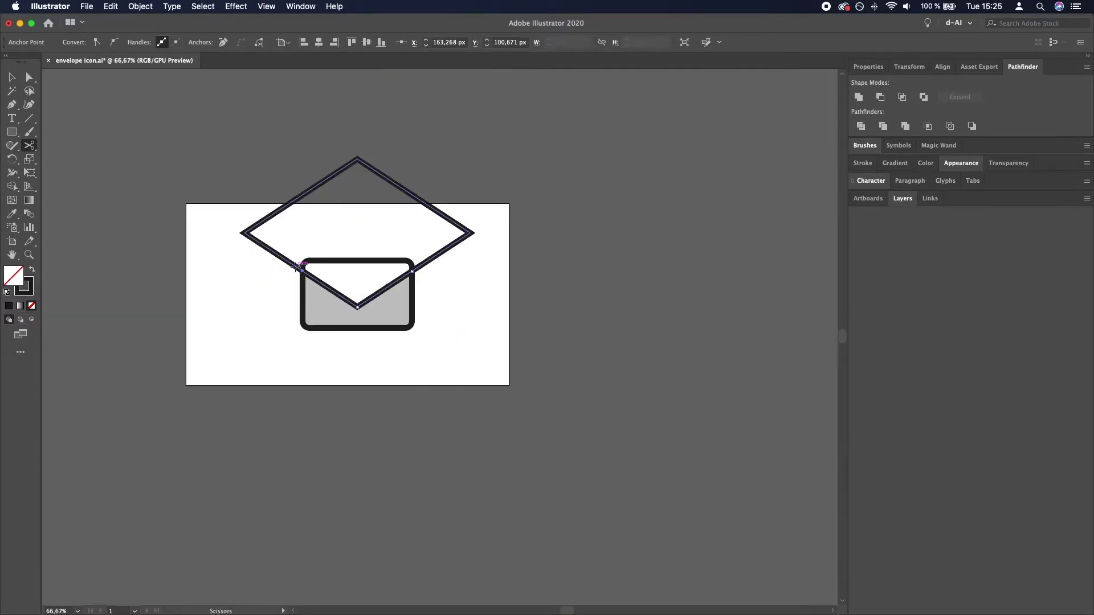
Step: Move the cut-off upper part of the diamond off the artboard, to its right side
left_click(9, 79)
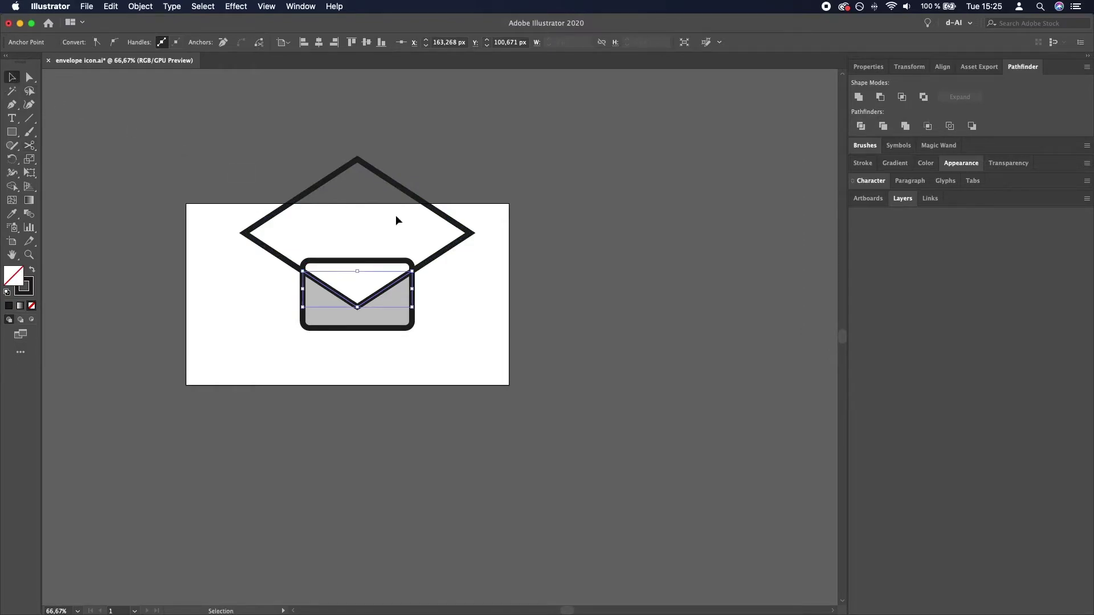
left_click(415, 207)
left_click_drag(420, 200, 705, 274)
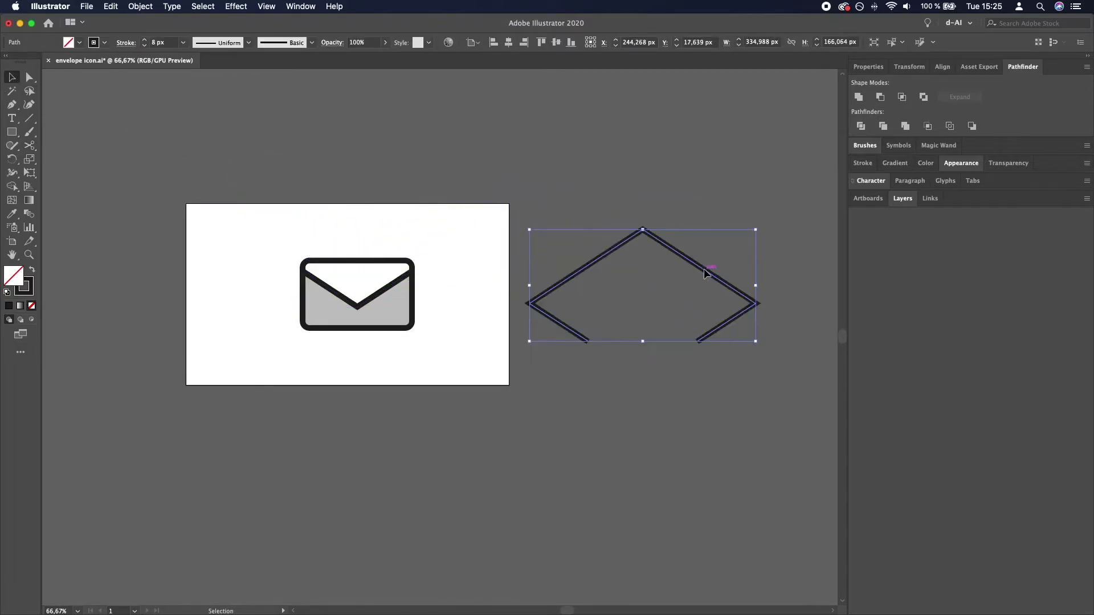
left_click(453, 348)
Step: Convert the strokes of all the envelope's pieces to filled shapes with Outline Stroke
scroll(286, 315, "up", 1)
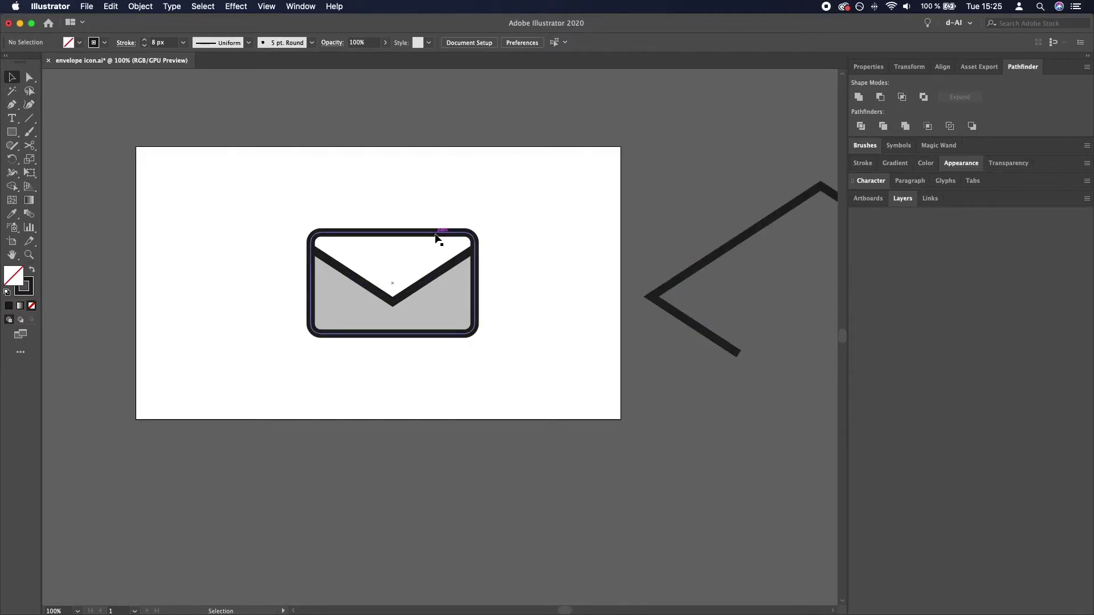
mouse_move(534, 208)
left_mouse_down()
mouse_move(325, 325)
mouse_move(246, 408)
left_mouse_up()
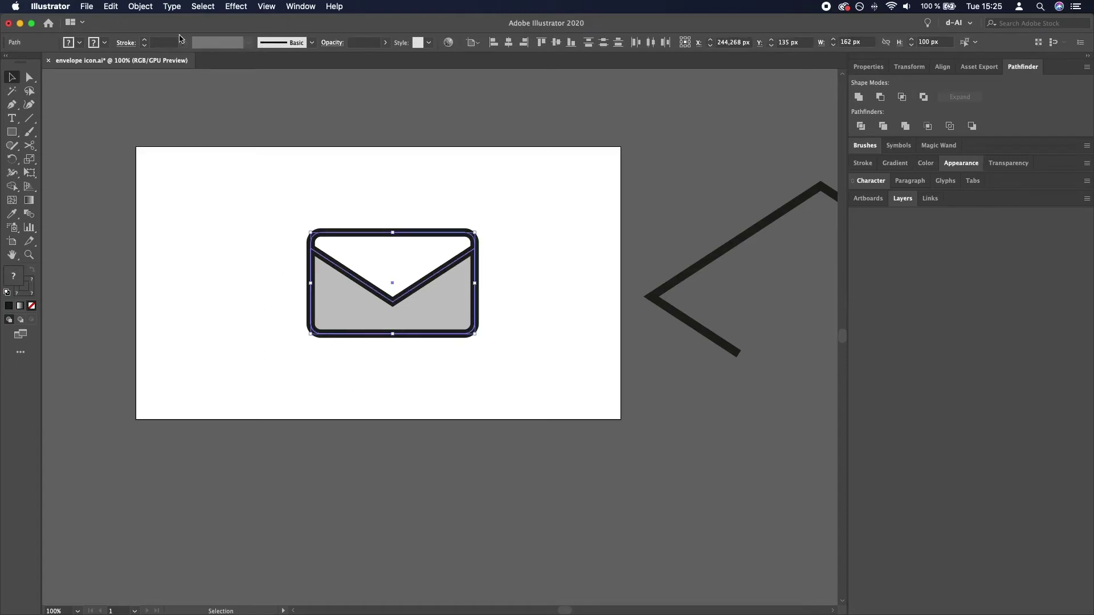
left_click(139, 7)
mouse_move(199, 265)
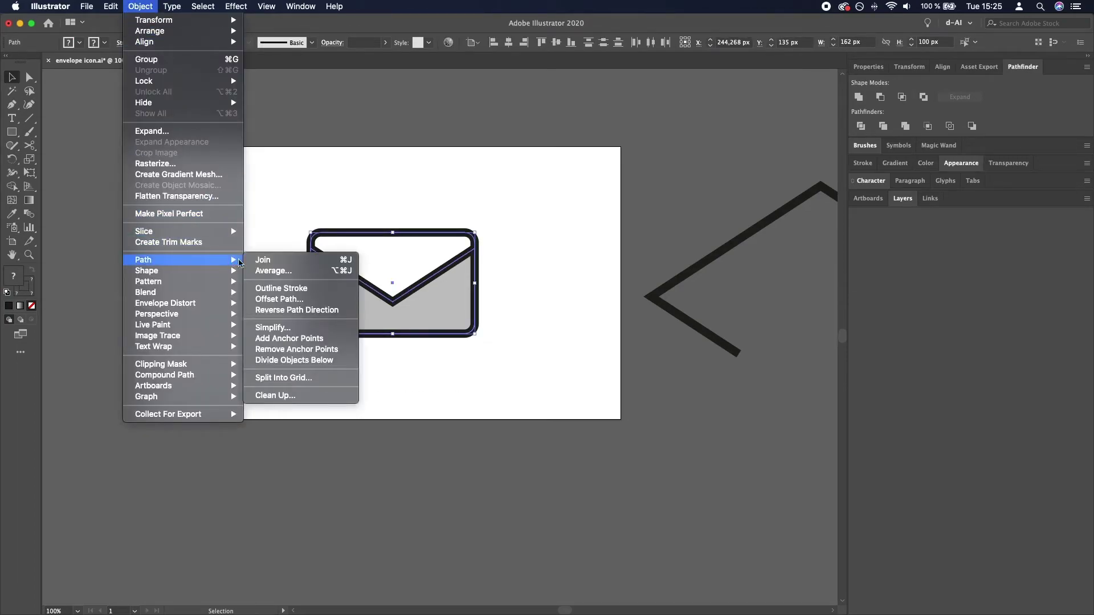
left_click(332, 291)
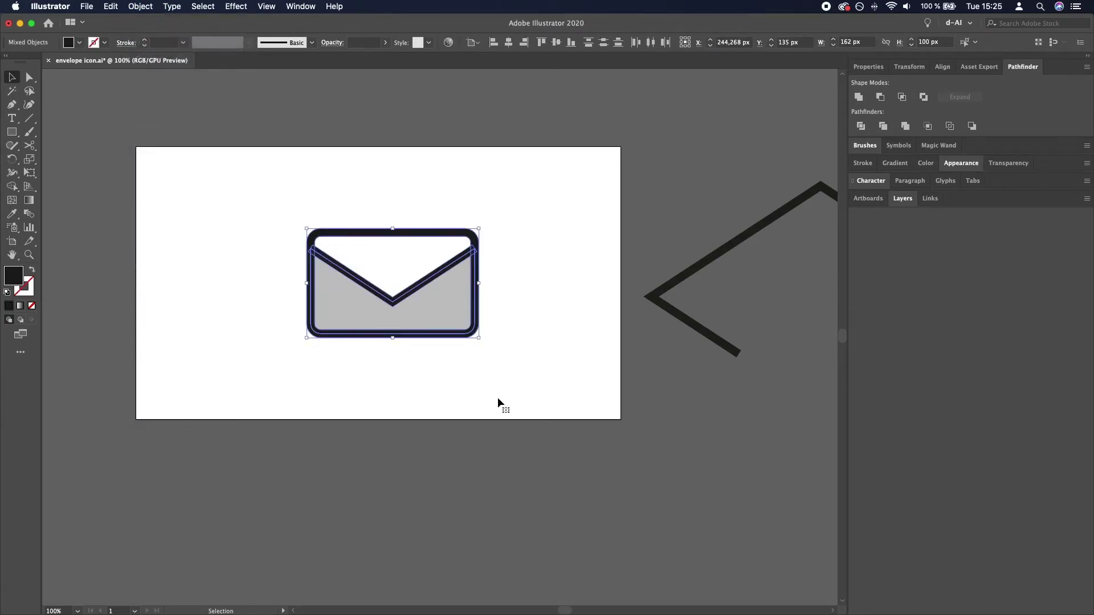
left_click(498, 397)
Step: Group all the envelope's pieces and move the group off the artboard, beyond its lower-right corner
left_click_drag(551, 387, 311, 205)
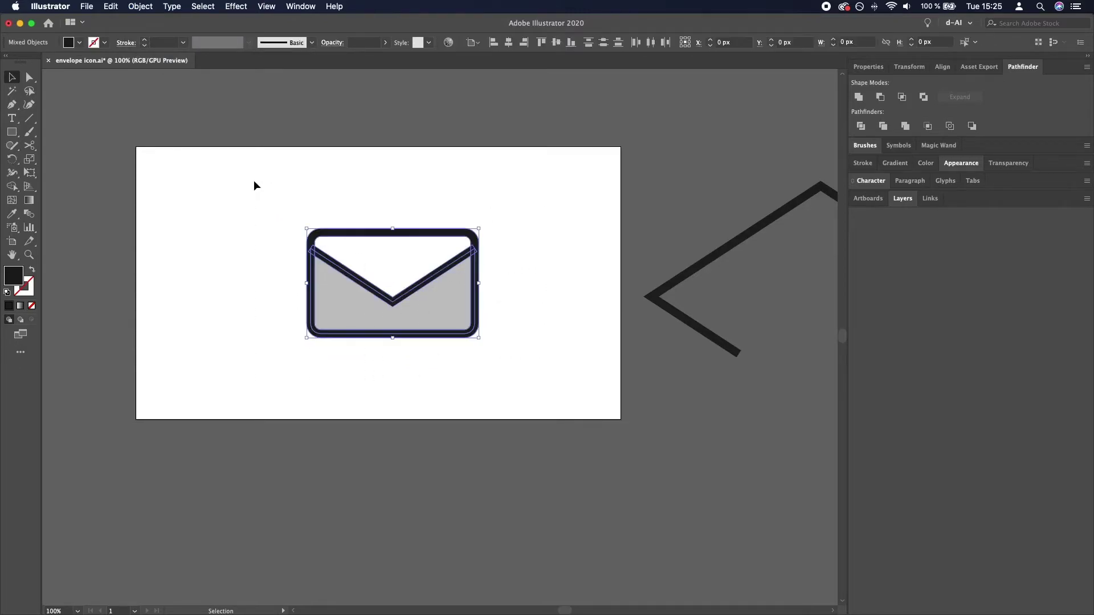
left_click(111, 7)
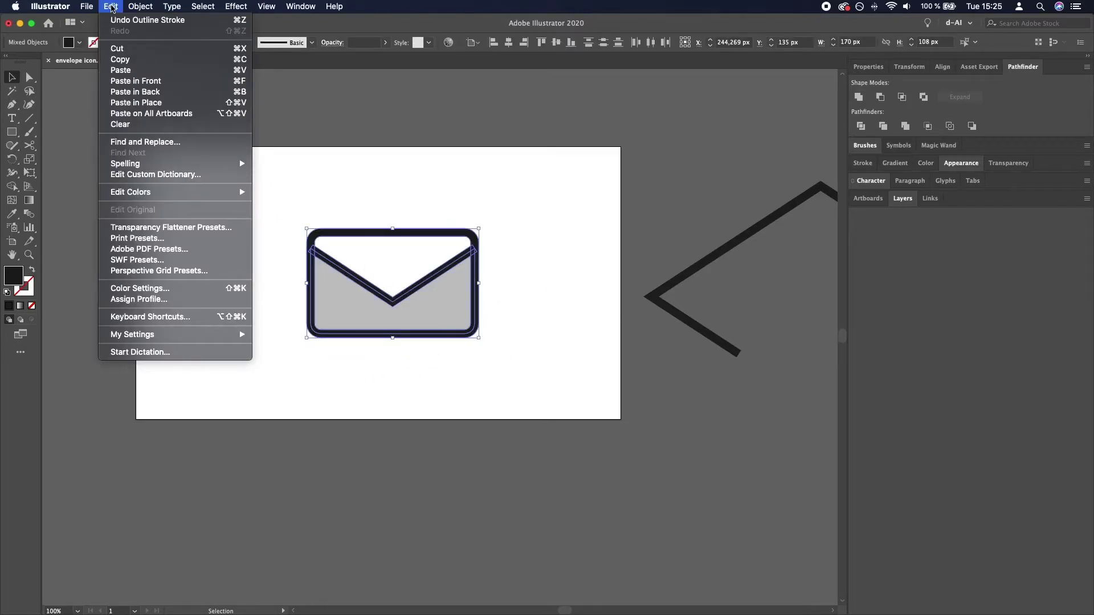
mouse_move(133, 8)
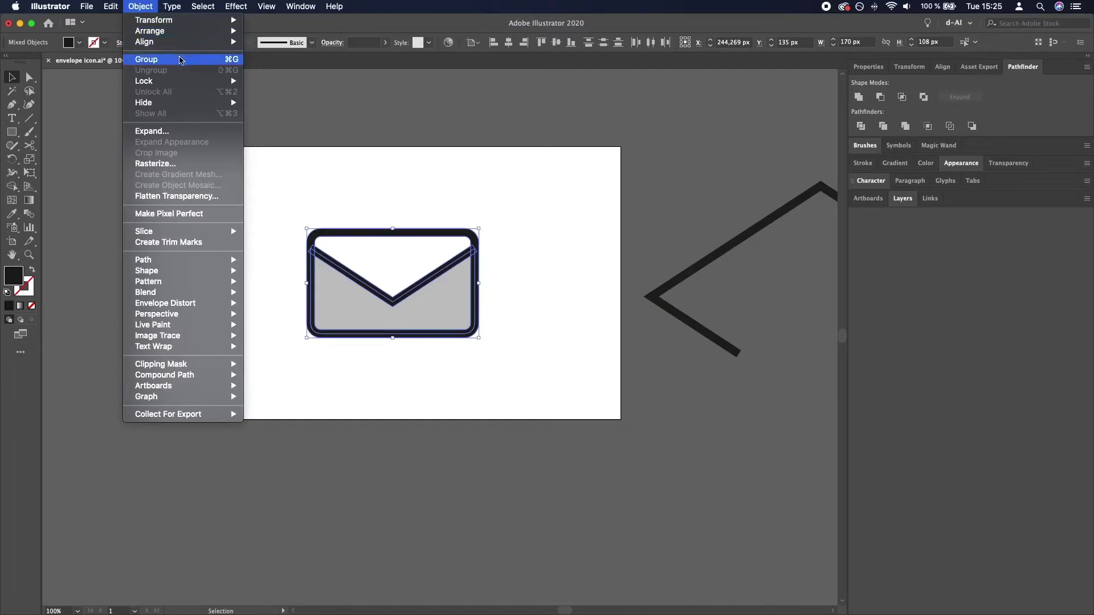
left_click(181, 60)
left_click(581, 236)
left_click_drag(457, 290, 756, 528)
left_click(504, 512)
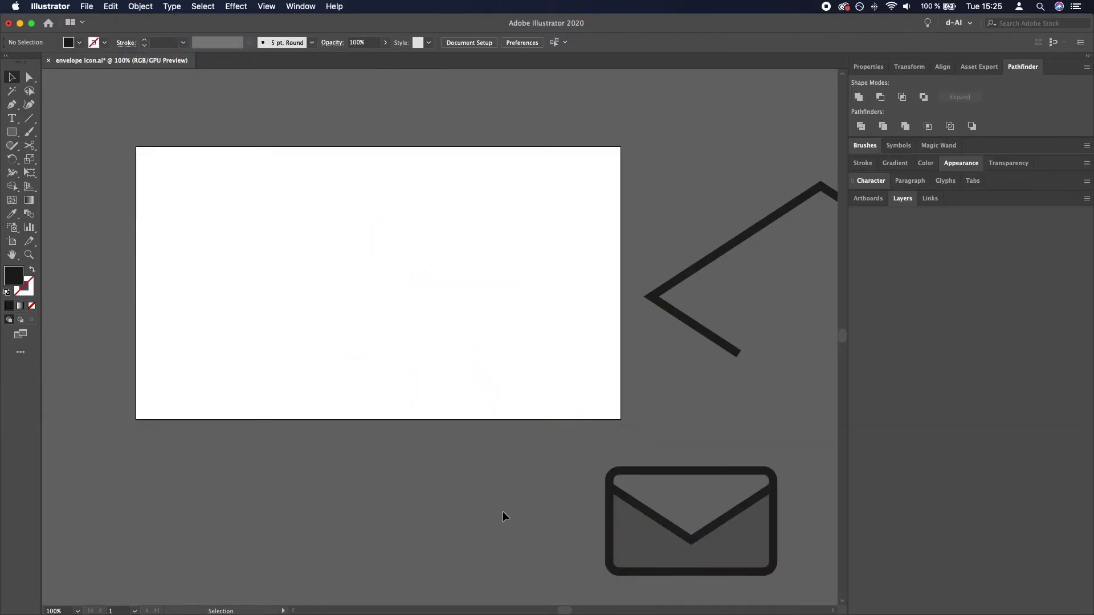
Step: Draw a 480 x 270 px rectangle covering the whole artboard and fill it with blue 0000ff
left_click(13, 131)
left_click_drag(135, 143, 621, 420)
double_click(8, 276)
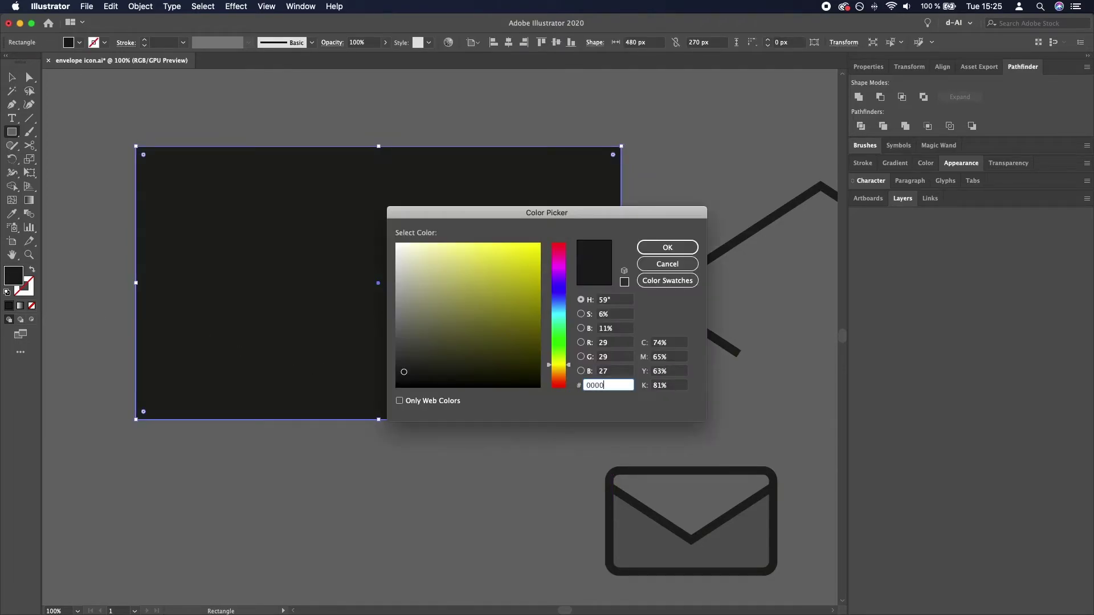
type("0000ff")
key("Return")
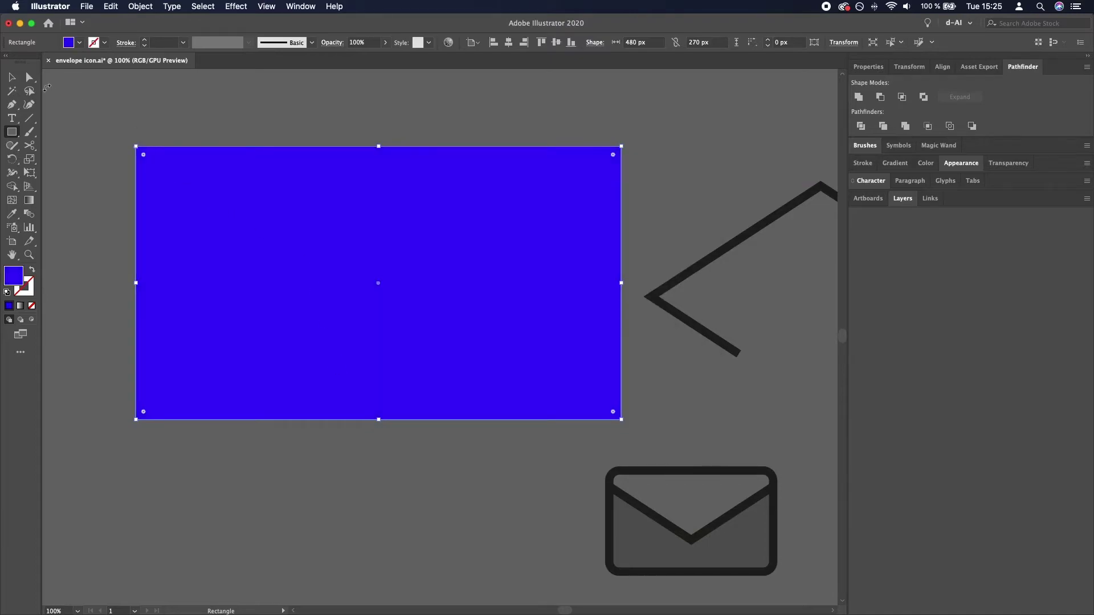
left_click(12, 77)
left_click(321, 90)
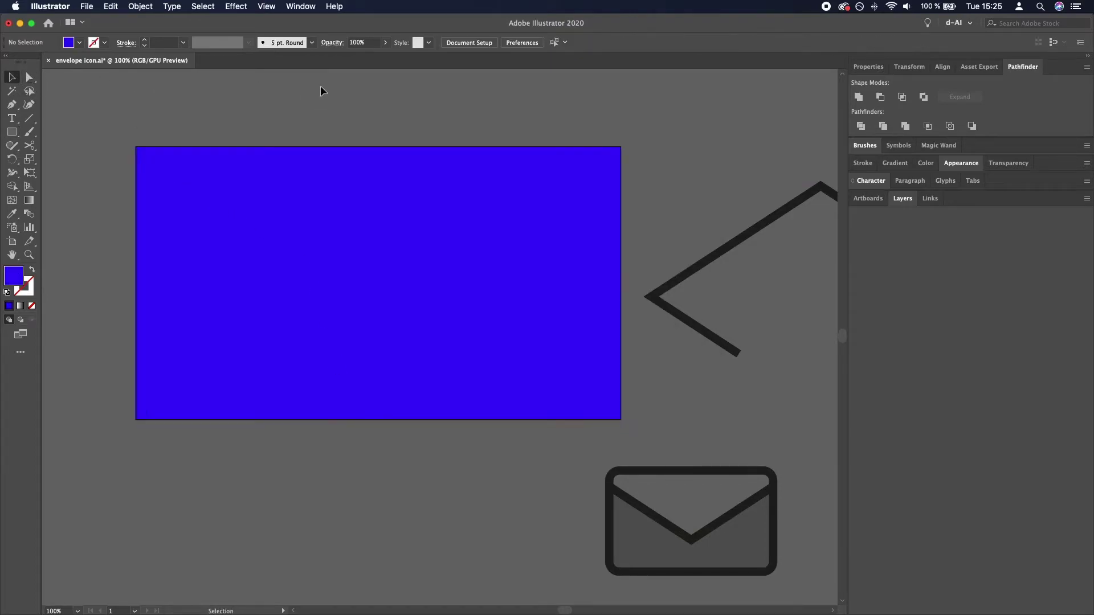
Step: Move the envelope group below the artboard's centre and change its fill colour to yellow
left_click(750, 521)
left_click_drag(752, 532, 472, 524)
double_click(14, 275)
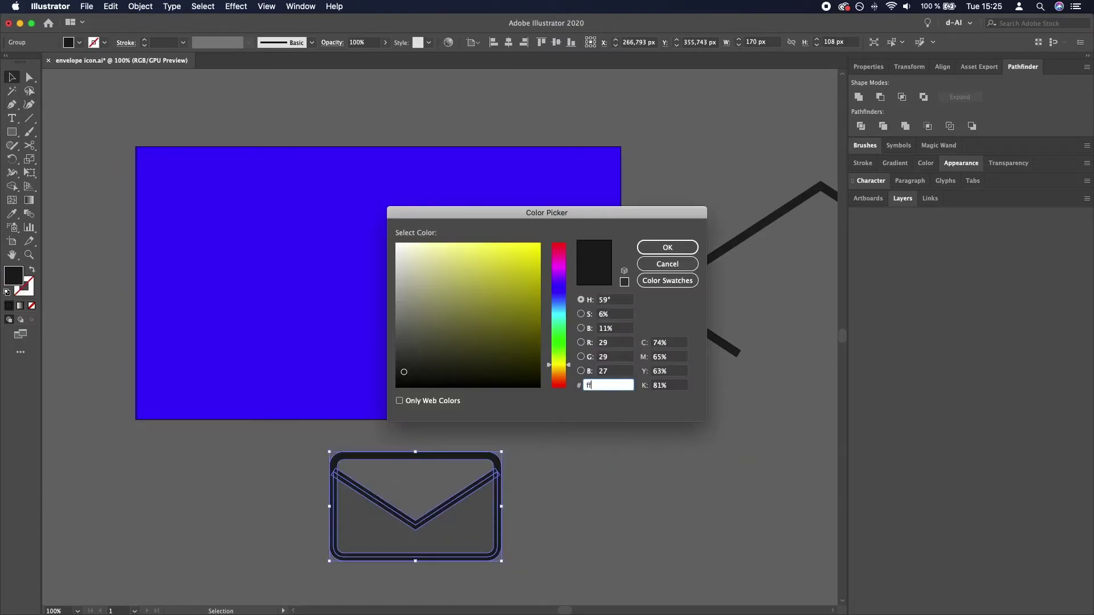
key("Return")
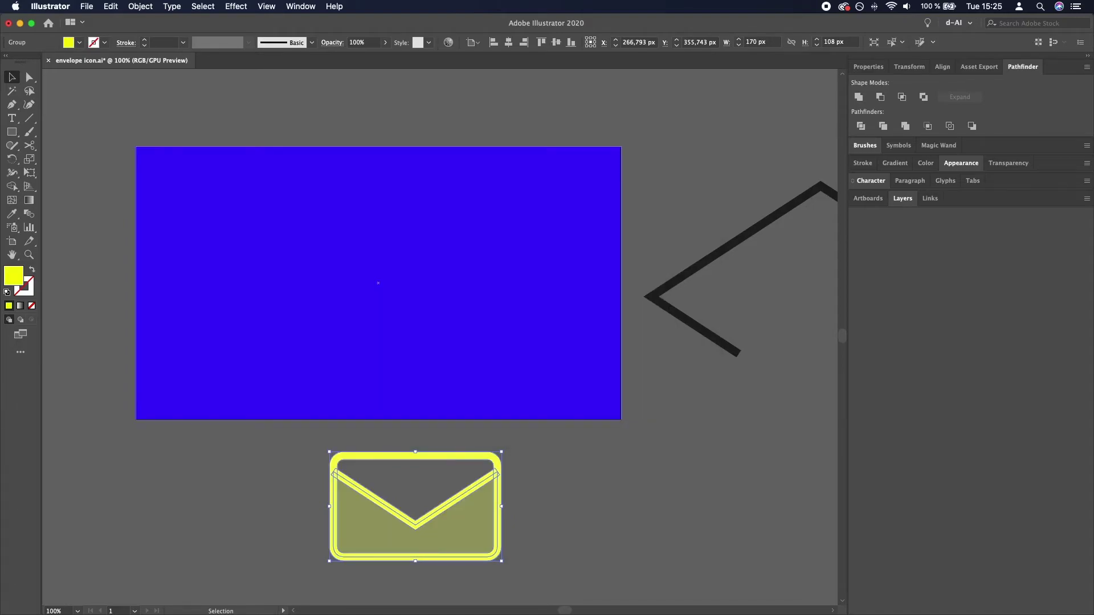
left_click(241, 494)
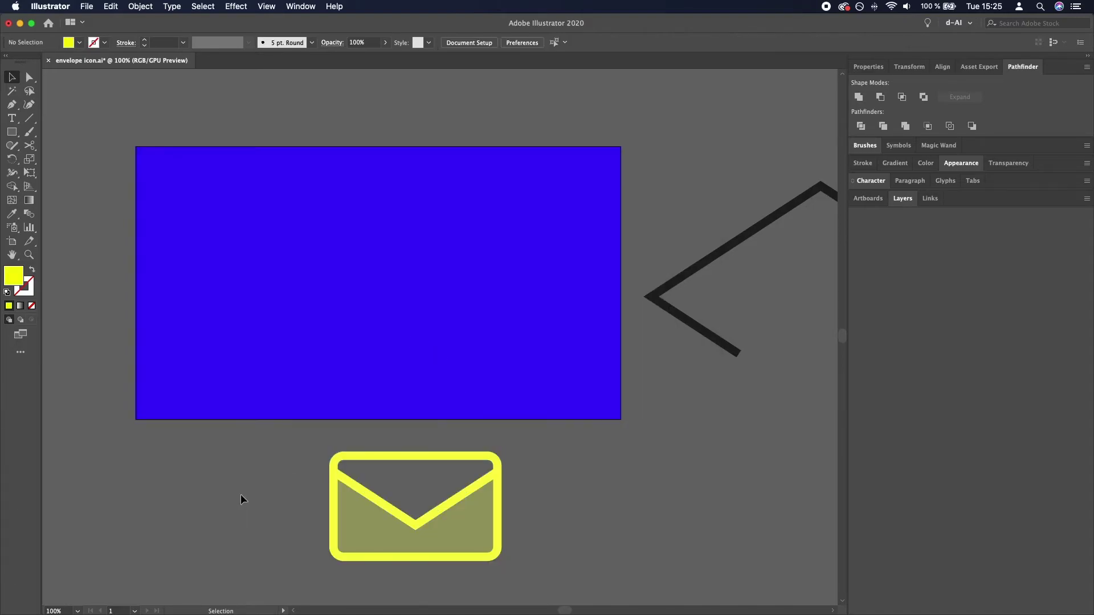
Step: Move the yellow envelope onto the blue rectangle and bring it to the front
left_click(476, 538)
left_click_drag(475, 539, 443, 312)
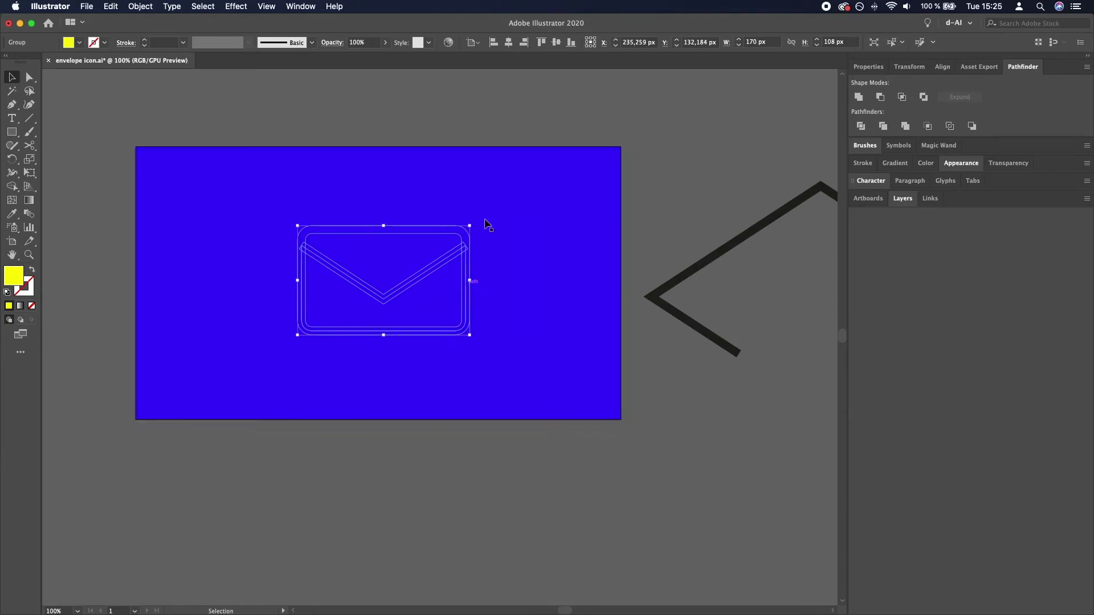
left_click(141, 6)
mouse_move(118, 8)
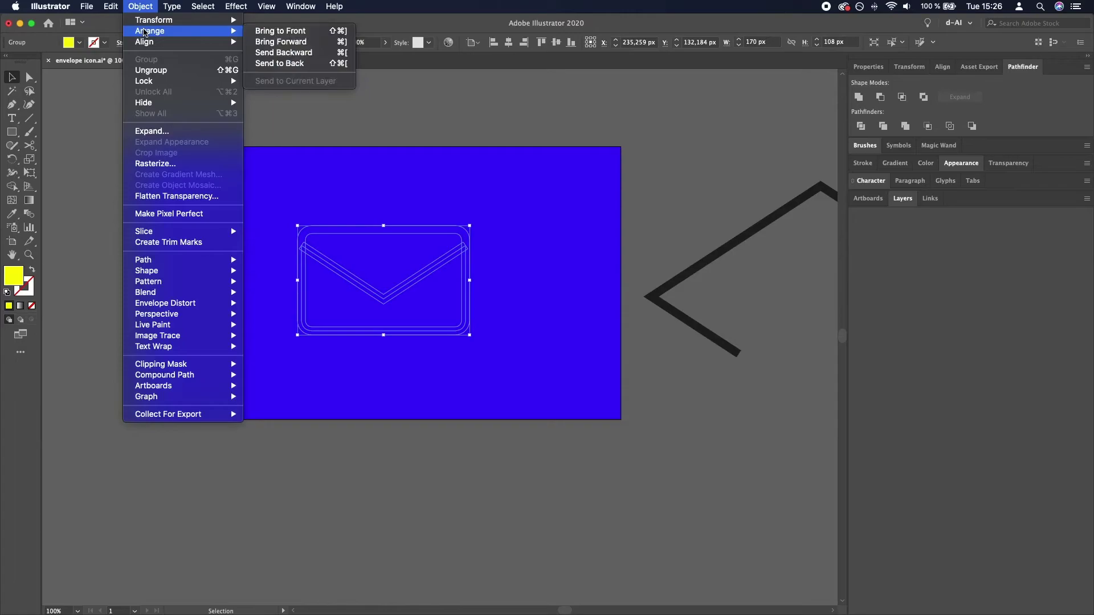
left_click(264, 30)
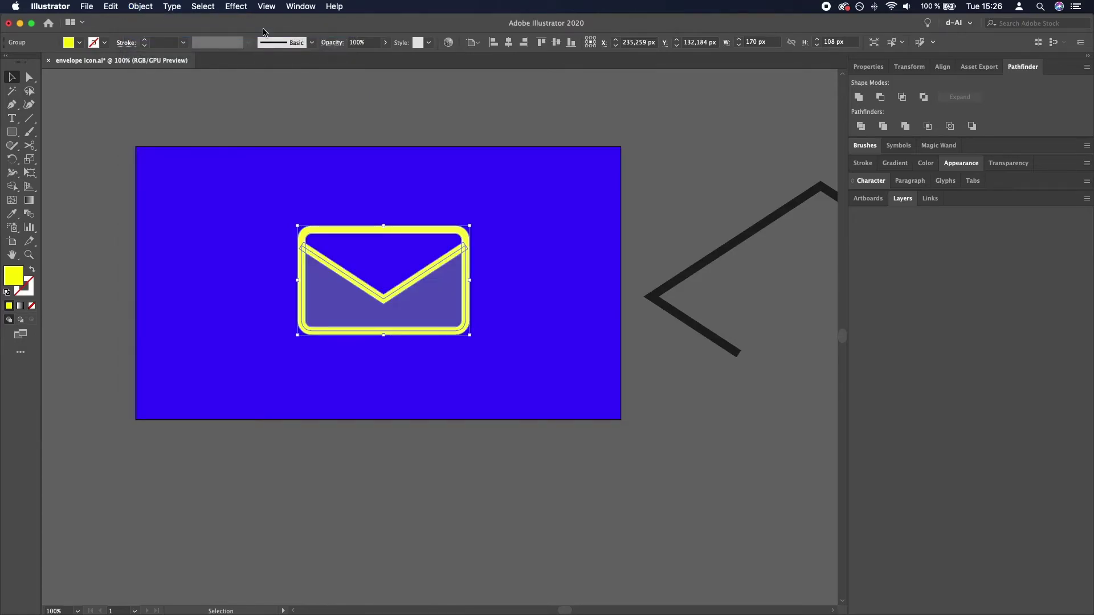
left_click(308, 102)
Step: Center the envelope group horizontally and vertically on the artboard
left_click(432, 292)
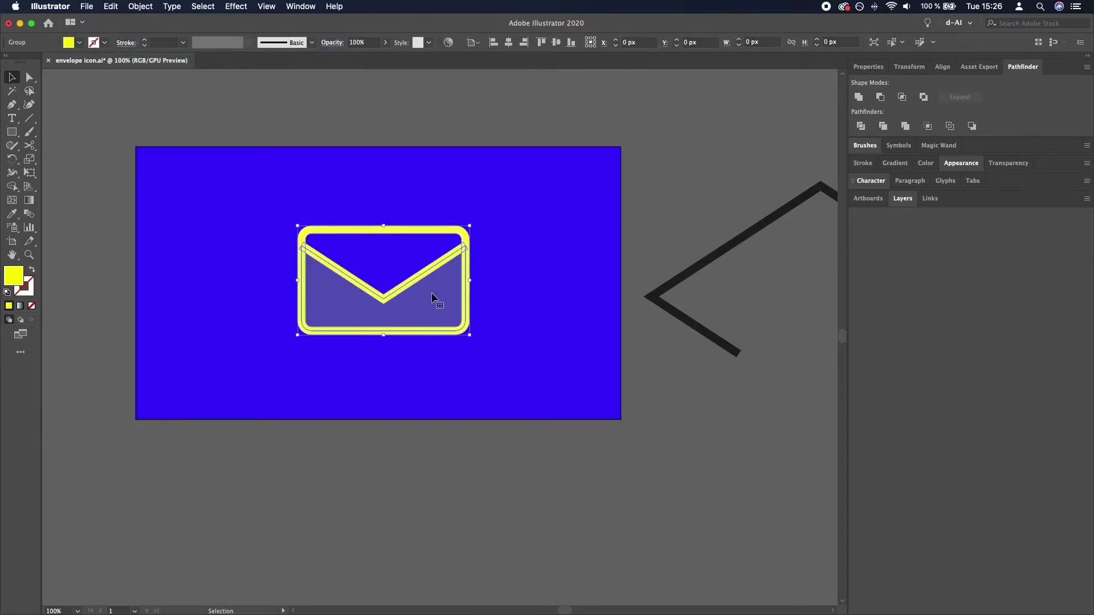
left_click(510, 46)
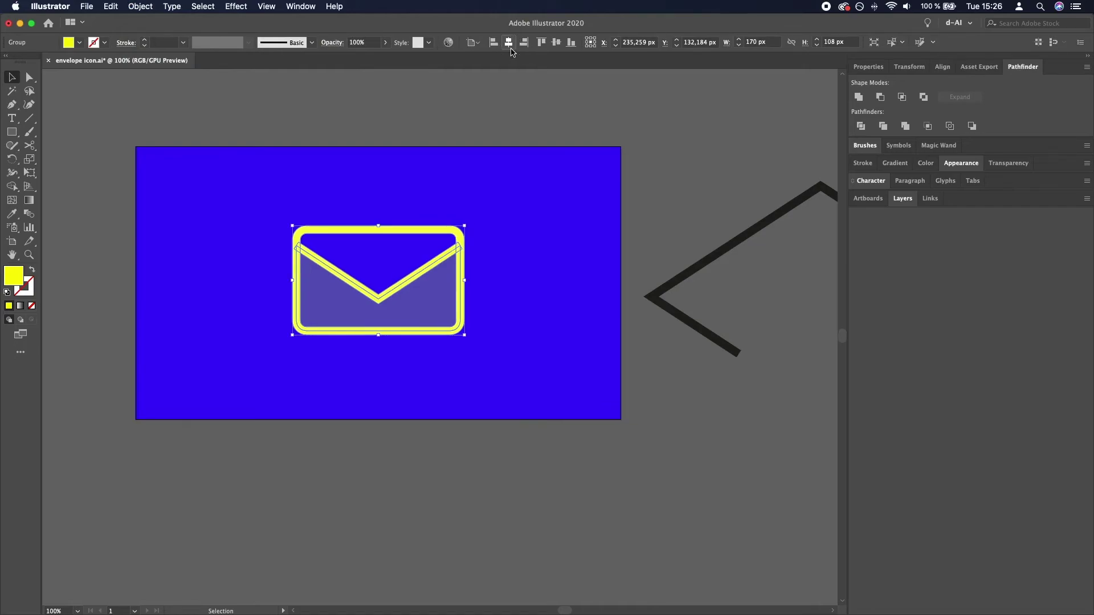
left_click(557, 44)
left_click(524, 105)
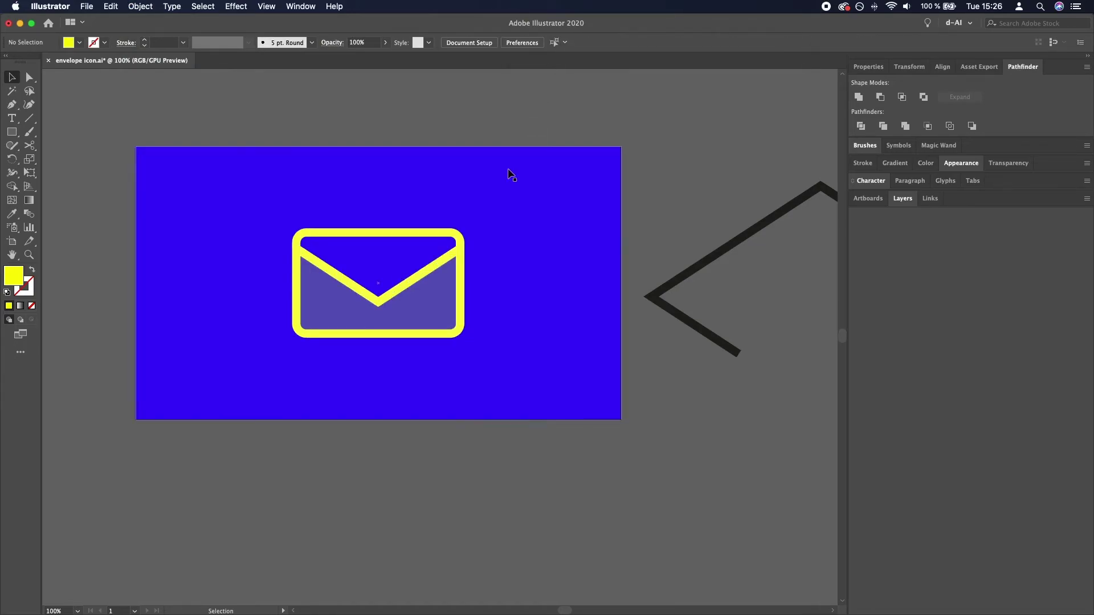
scroll(510, 174, "down", 3)
scroll(422, 199, "up", 1)
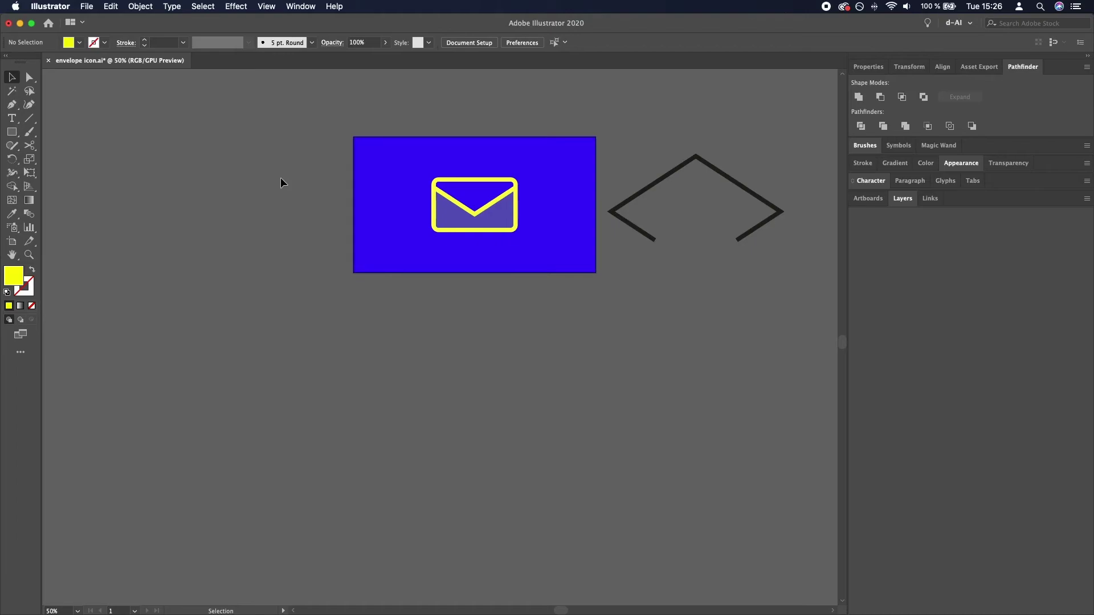
scroll(280, 177, "up", 1)
left_click_drag(445, 184, 313, 229)
scroll(398, 231, "up", 2)
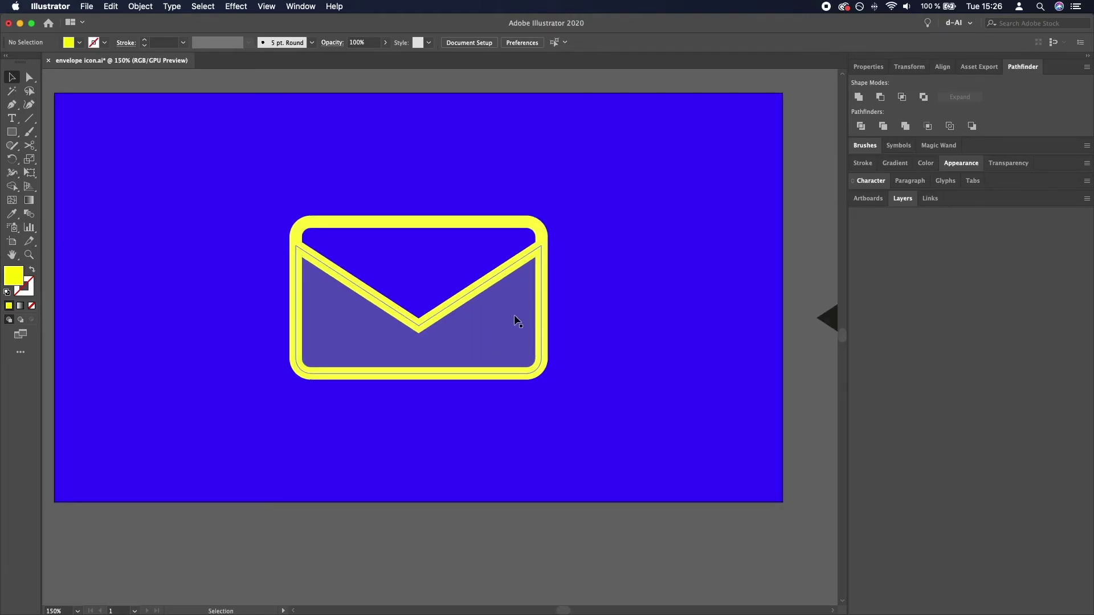
left_click_drag(514, 322, 552, 337)
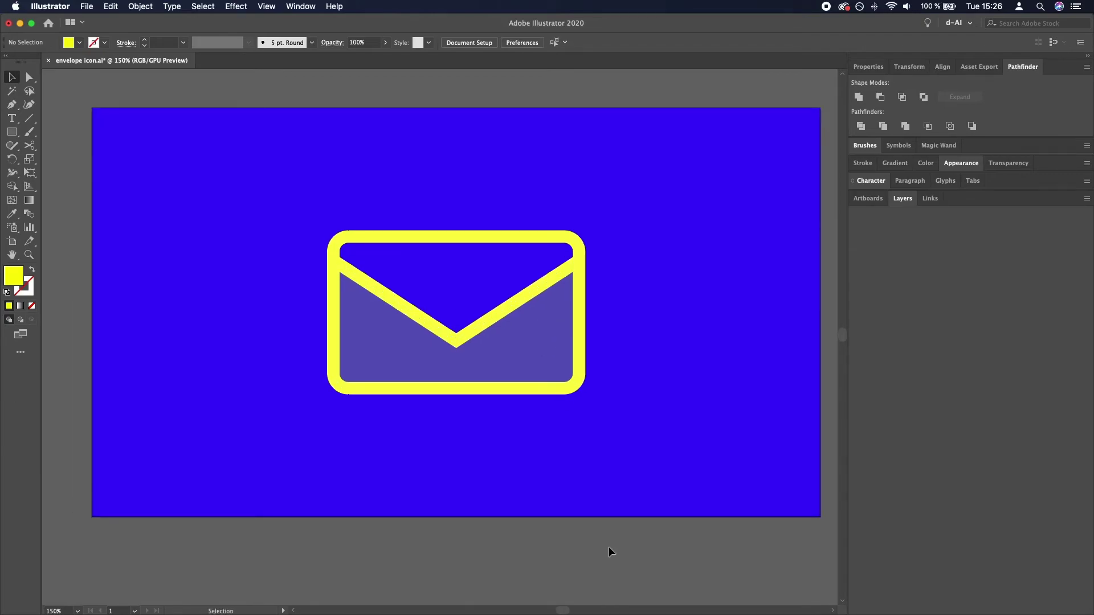
scroll(544, 387, "down", 2)
Step: Duplicate the blue background rectangle just above the artboard and fill the copy with yellow sampled from the envelope's outline
left_click(543, 385)
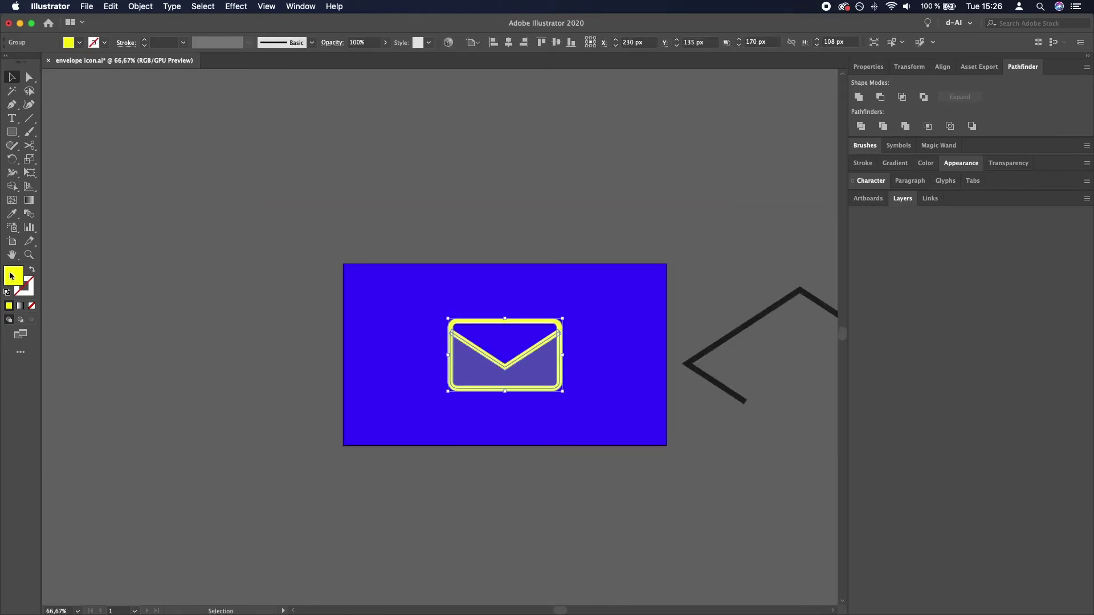
key("i")
key("v")
left_click(610, 399)
left_click_drag(604, 432, 604, 241)
key("i")
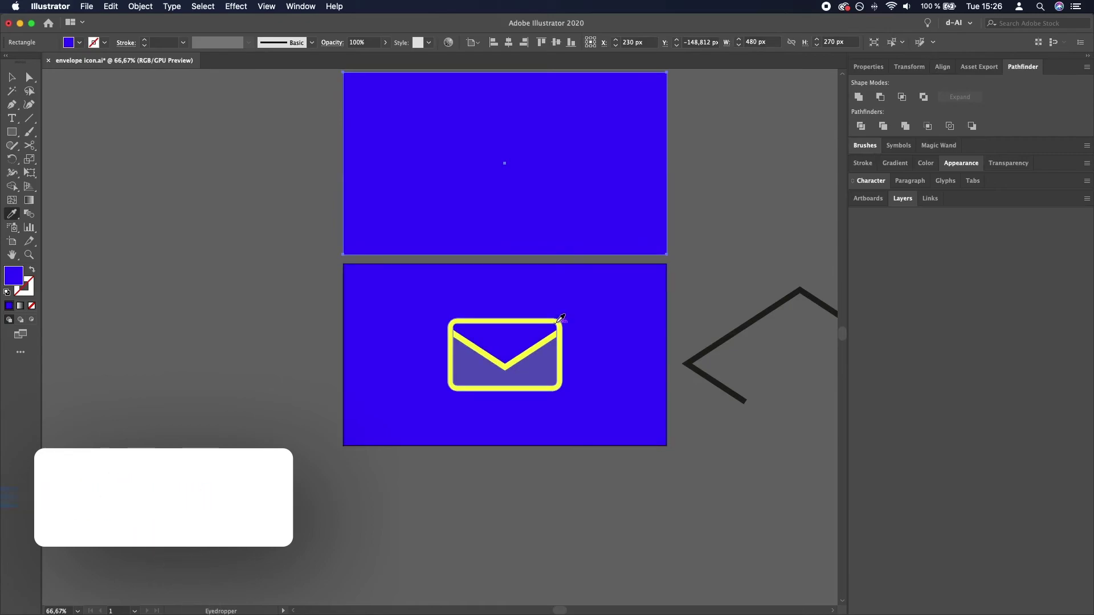
left_click(557, 322)
key("v")
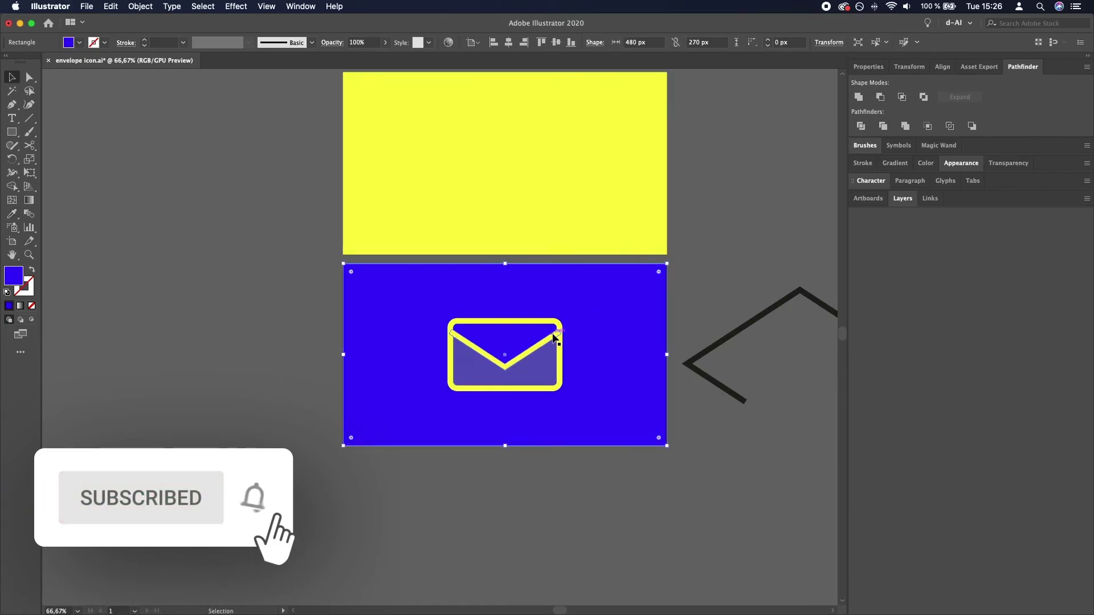
Step: Recolour the envelope group with the blue sampled from the background rectangle
left_click(559, 342)
key("i")
left_click(591, 328)
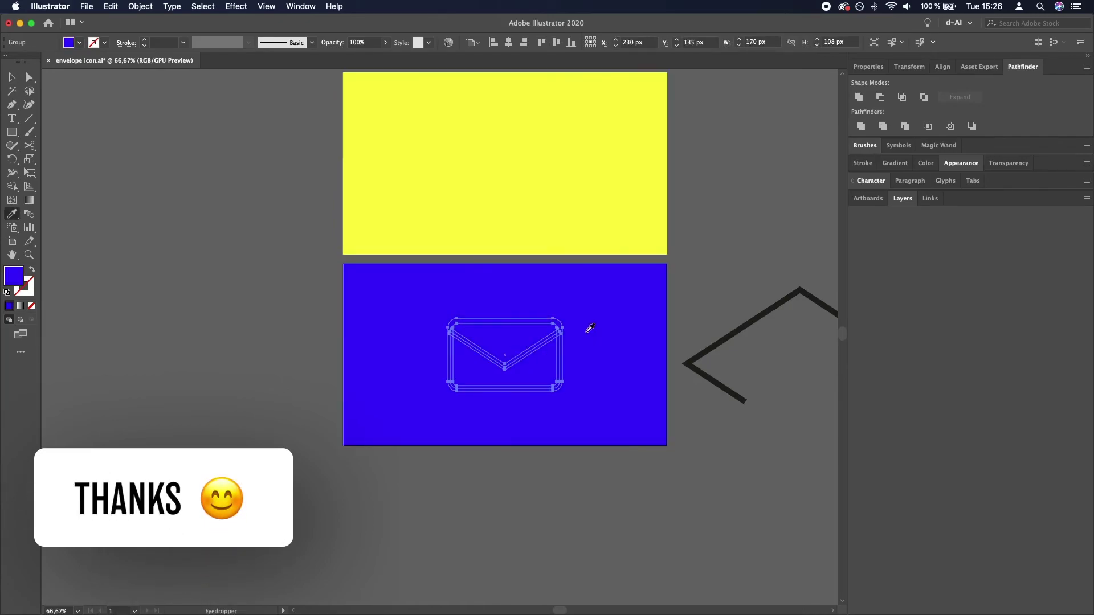
Step: Move the blue rectangle off the artboard to its left and place the yellow rectangle behind the envelope on the artboard
key("v")
left_click_drag(598, 330, 308, 334)
left_click_drag(559, 173, 557, 356)
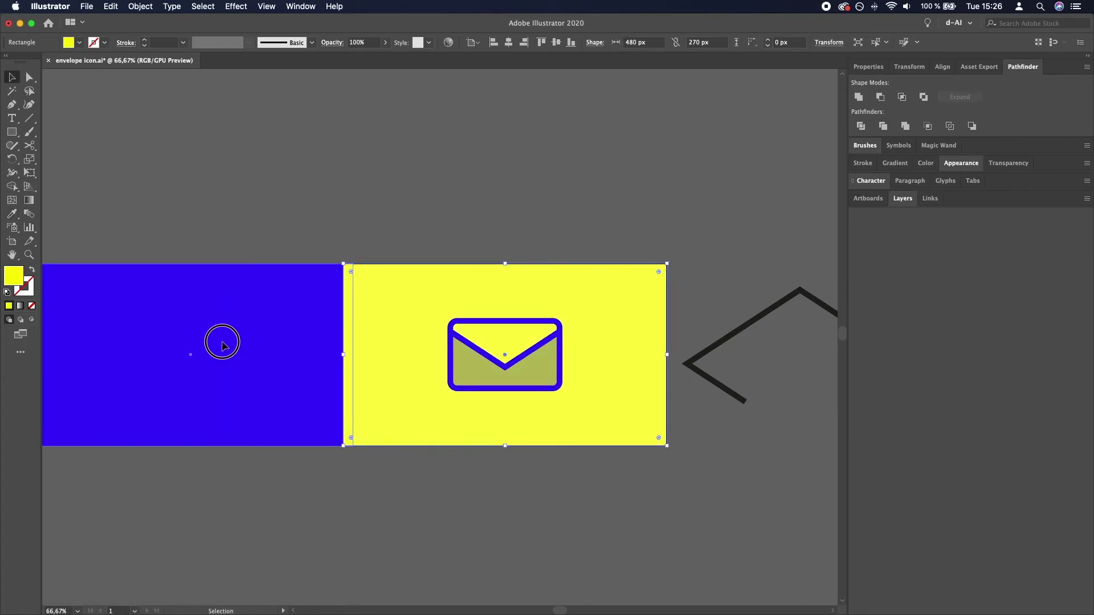
left_click_drag(225, 342, 181, 342)
left_click(408, 371)
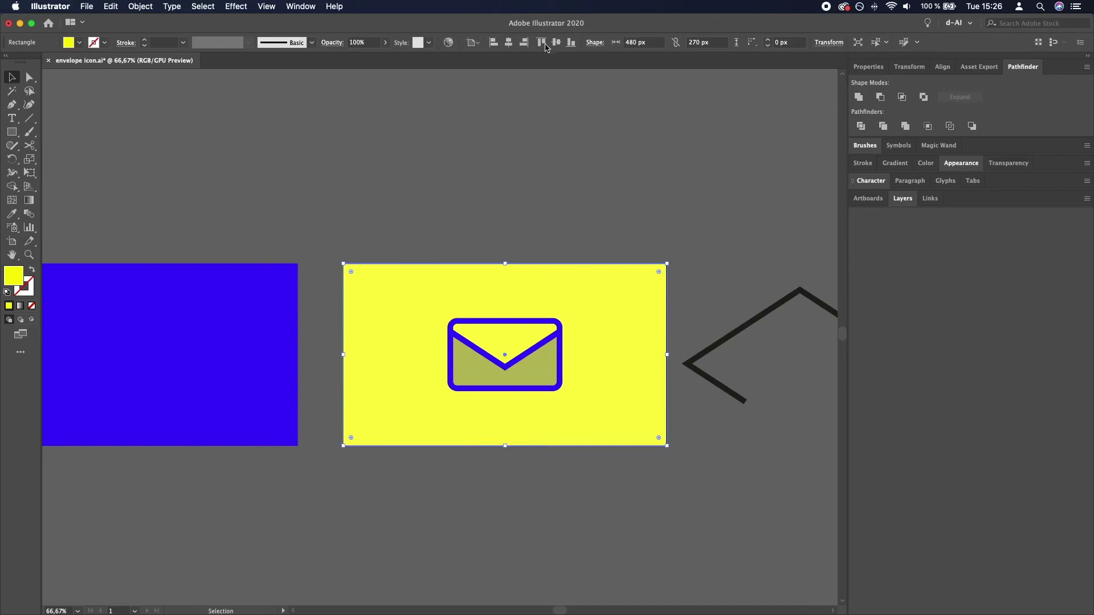
left_click(615, 166)
Step: Enlarge the blue envelope group slightly and proportionally from its centre
left_click(548, 369)
scroll(548, 369, "up", 2)
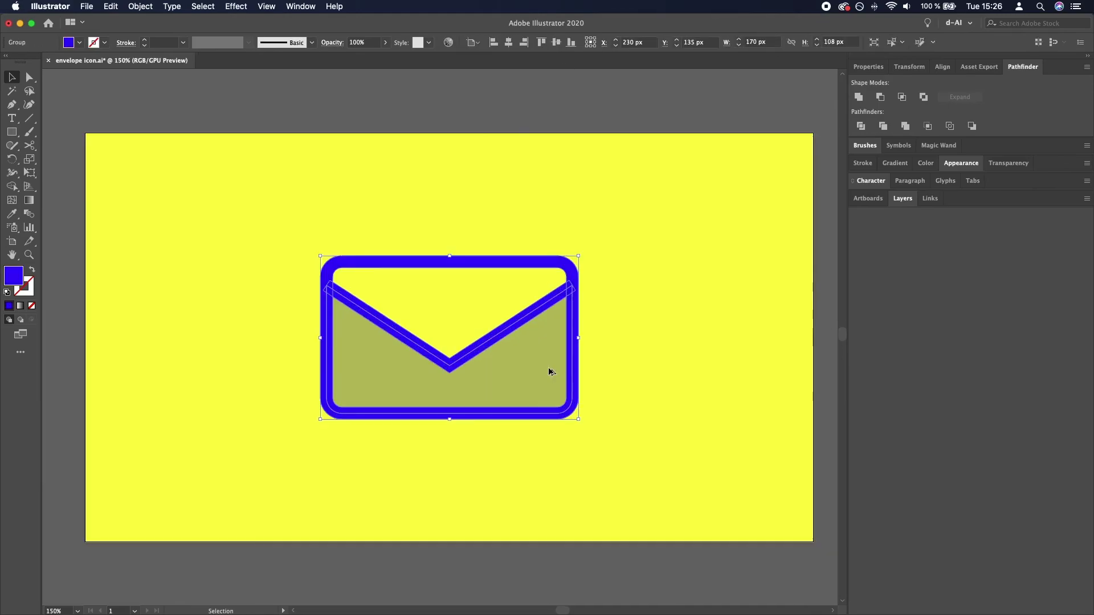
left_click_drag(579, 420, 593, 433)
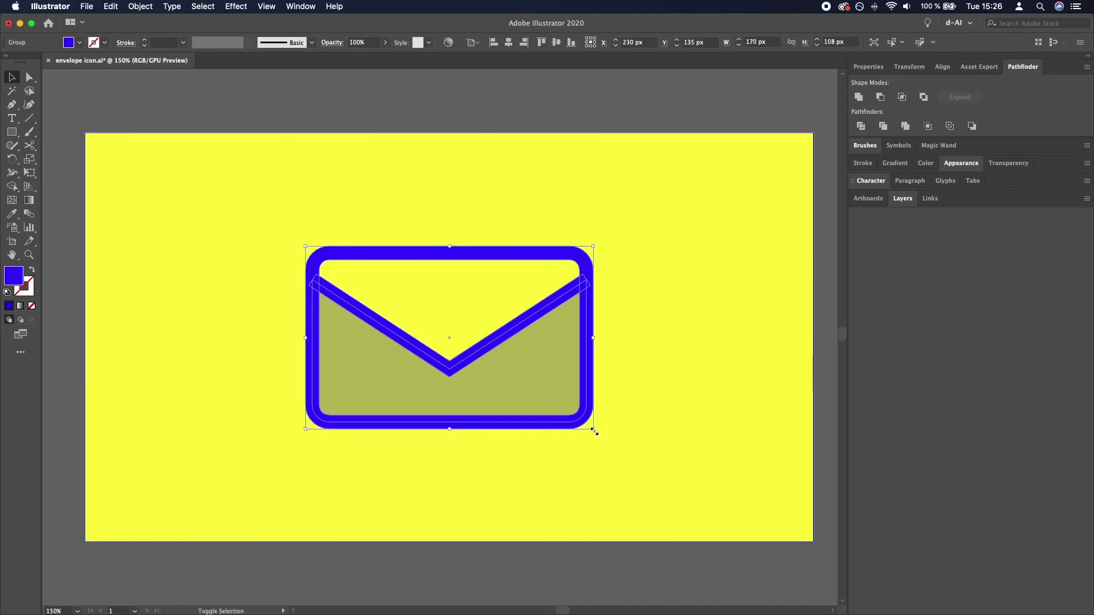
scroll(655, 418, "down", 2)
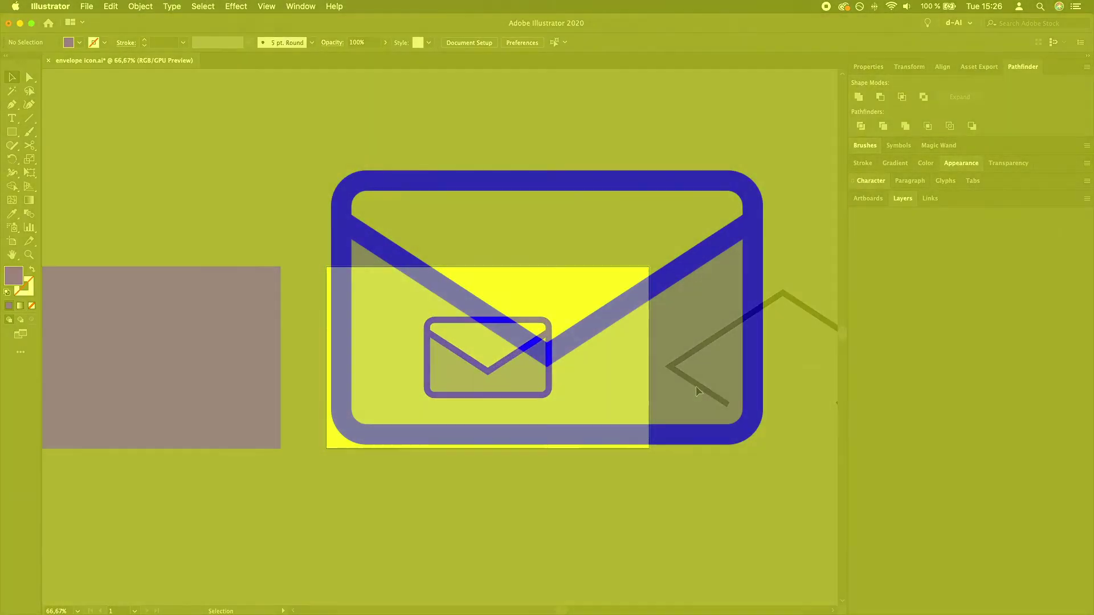